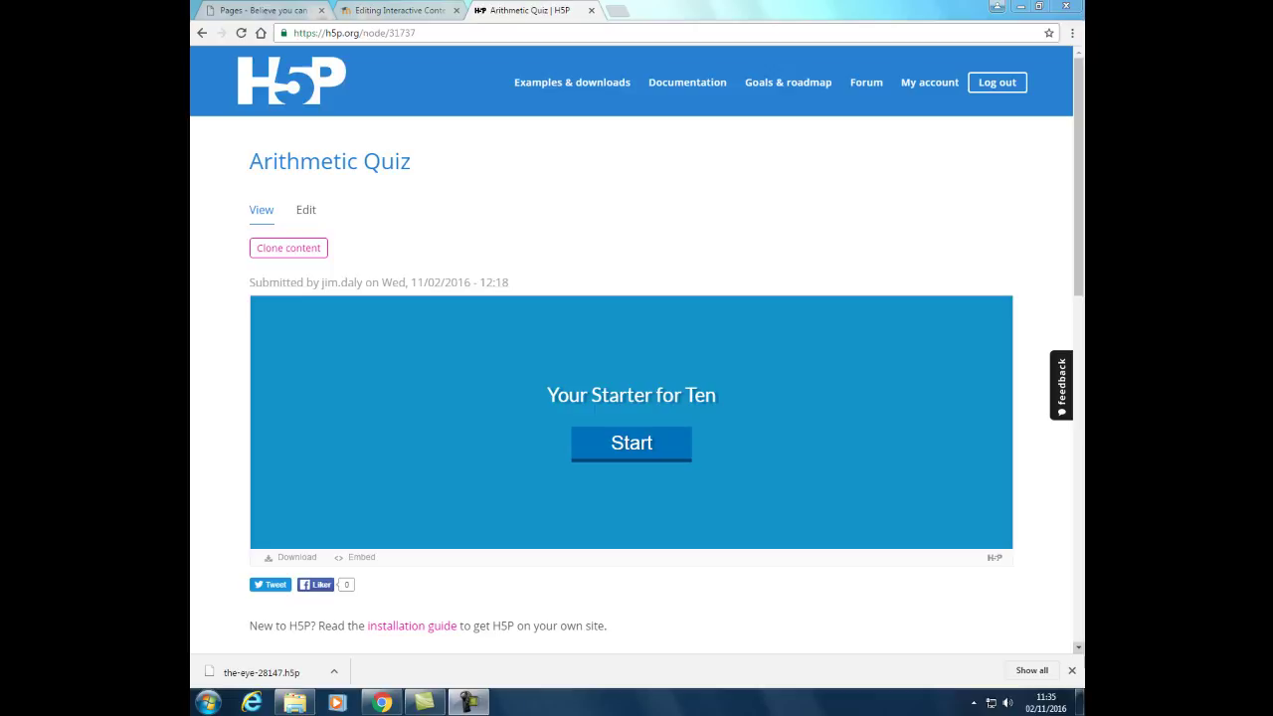
Start the Arithmetic Quiz and answer 21, 36, 72 and 9 to score 4/4.
click(630, 449)
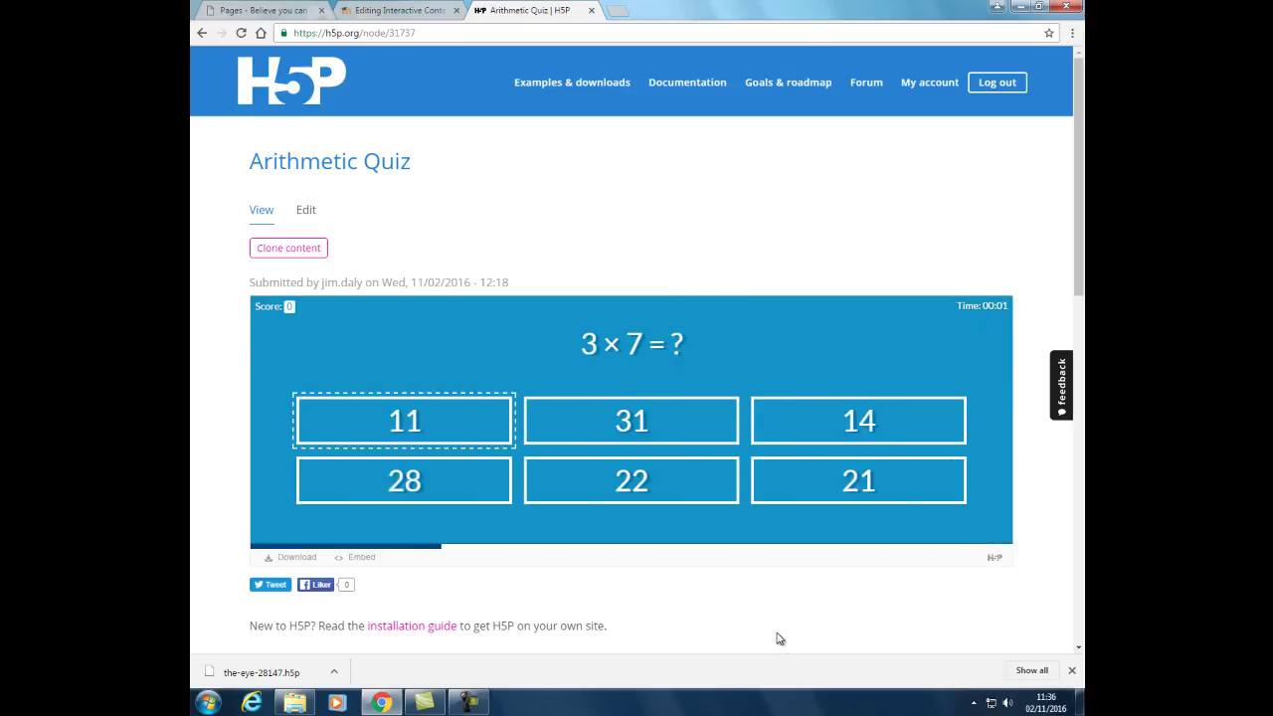
click(850, 484)
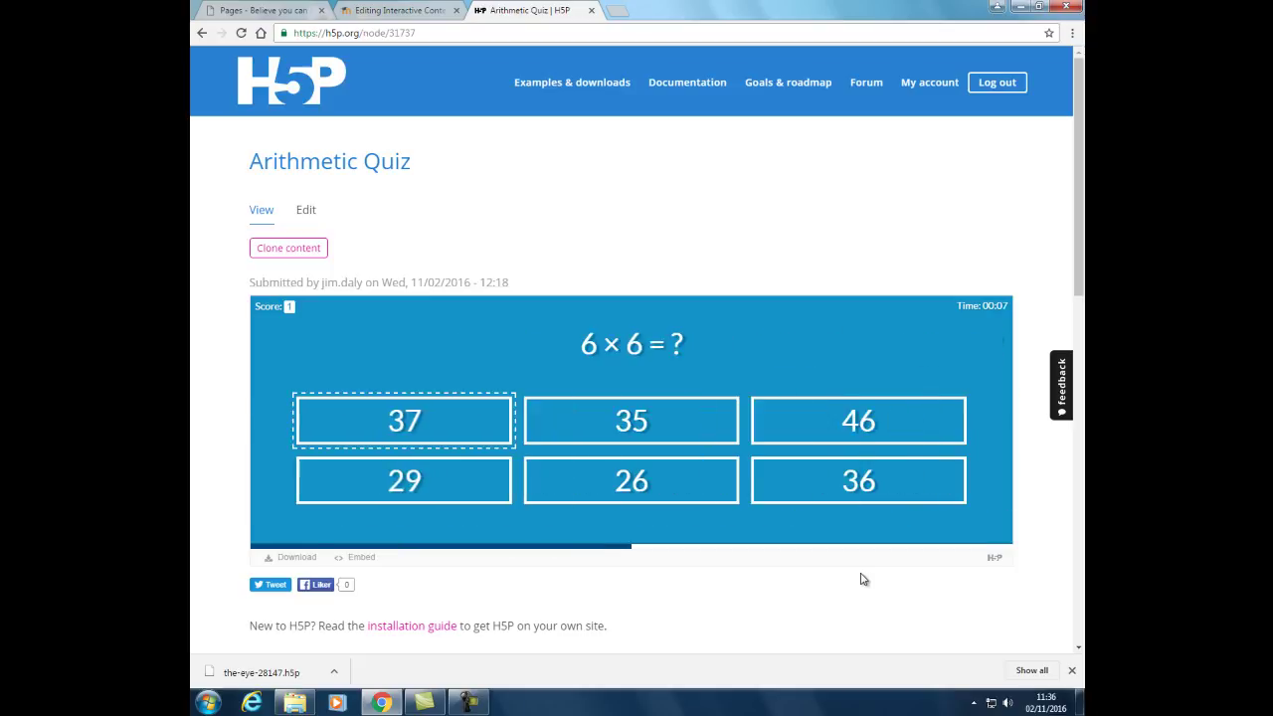
click(862, 498)
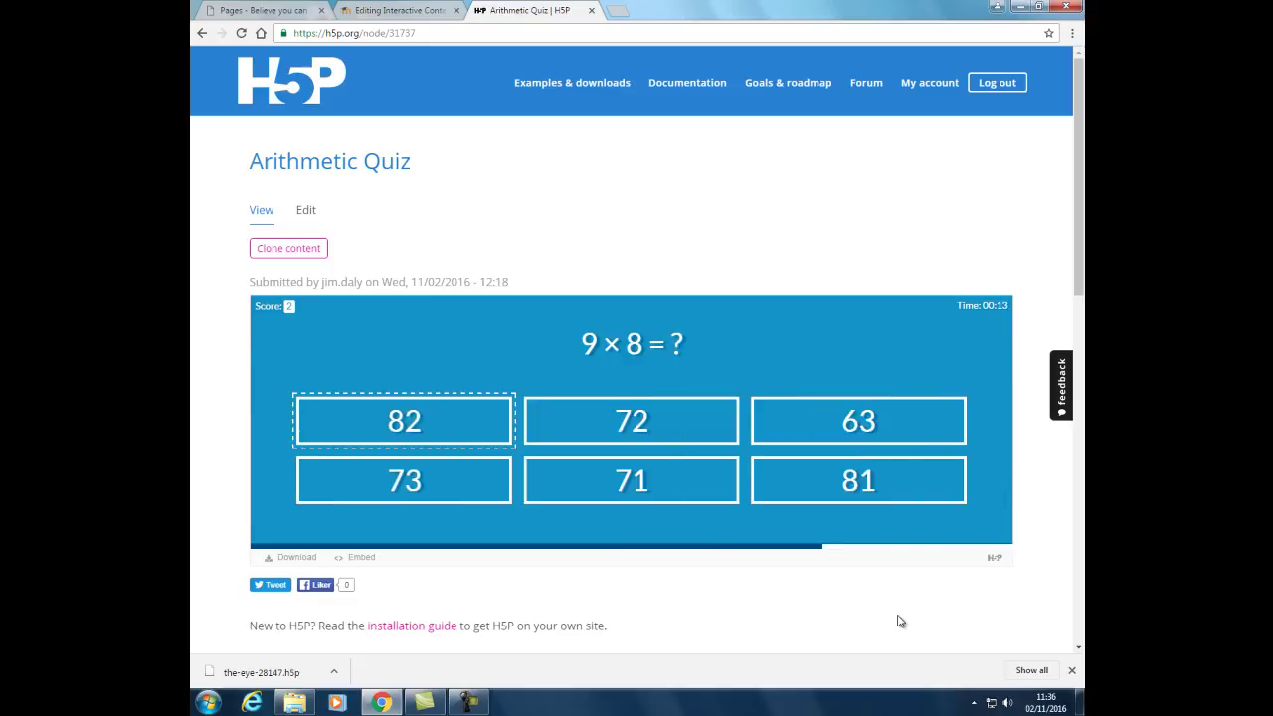
click(637, 422)
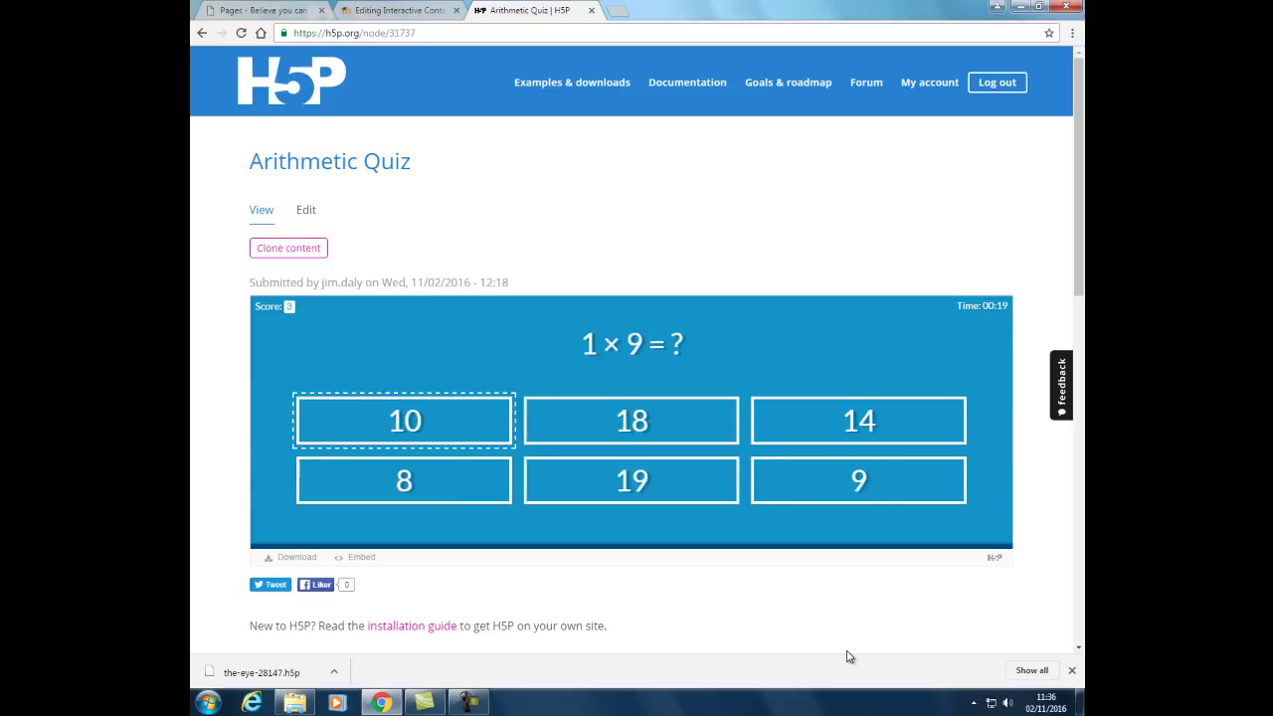
click(406, 486)
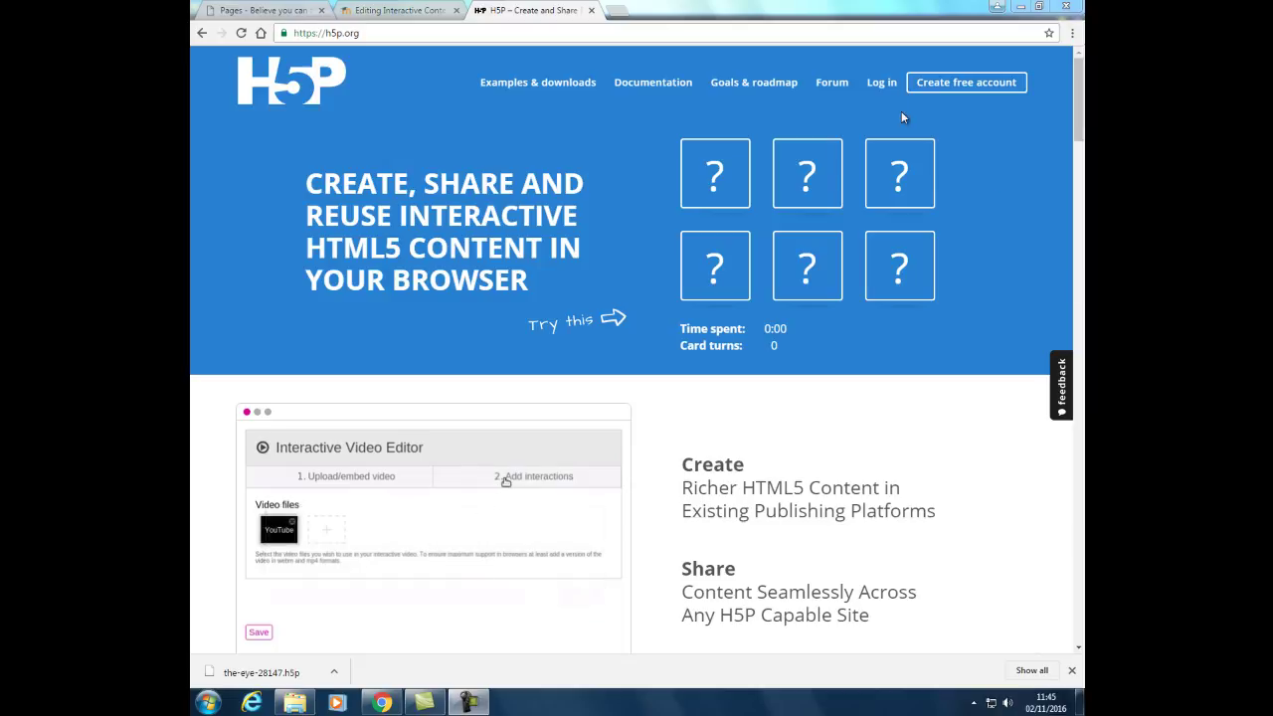
Sign in to h5p.org with the account username and password, declining to save the password.
click(882, 83)
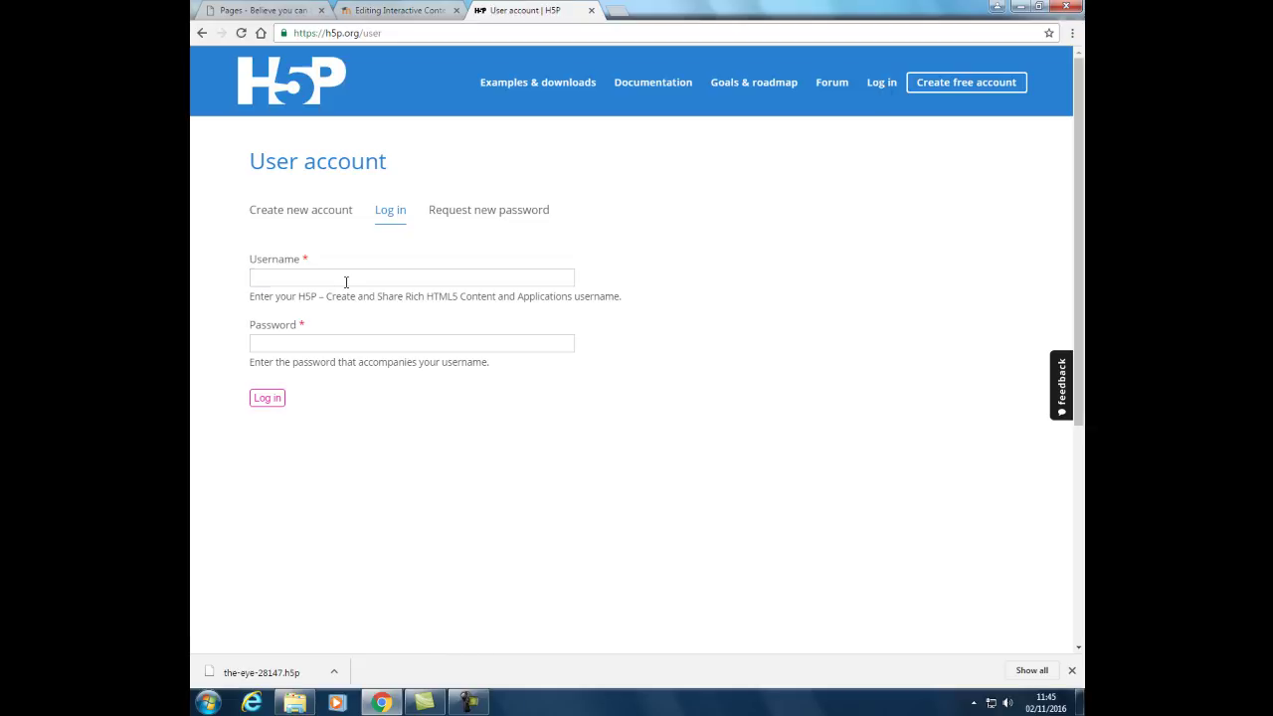
click(346, 282)
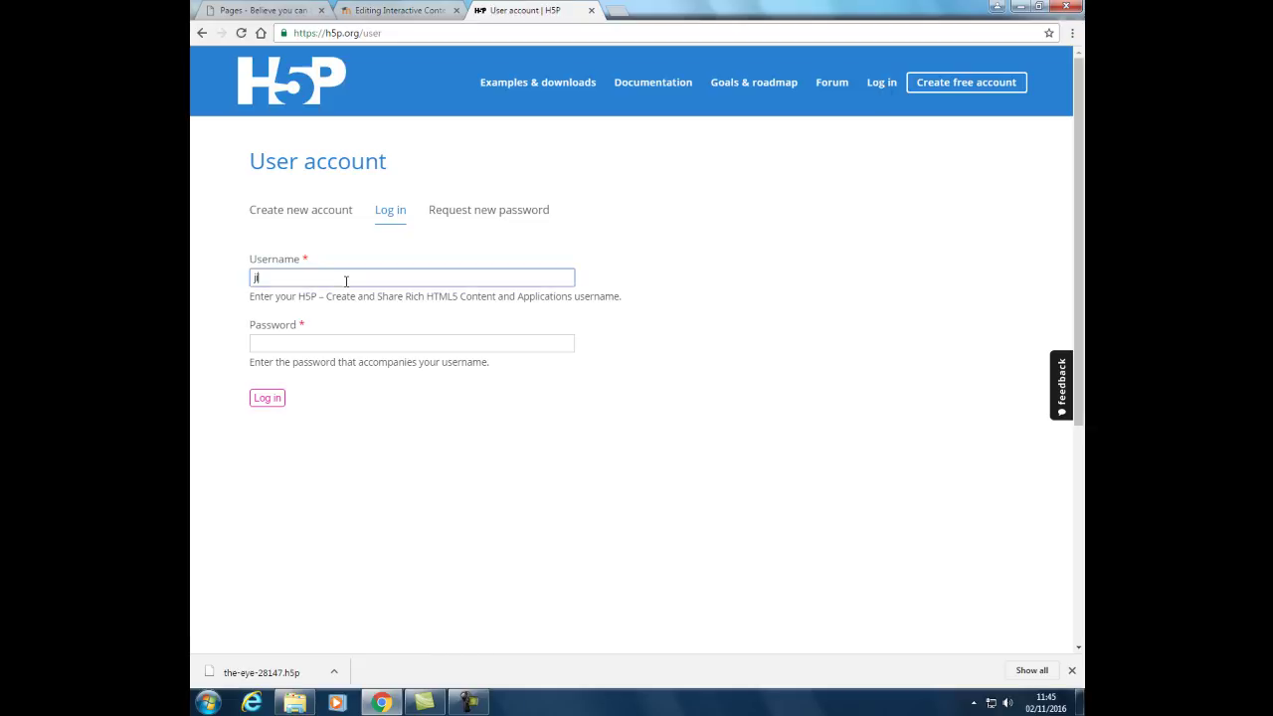
key(Tab)
text(••••••)
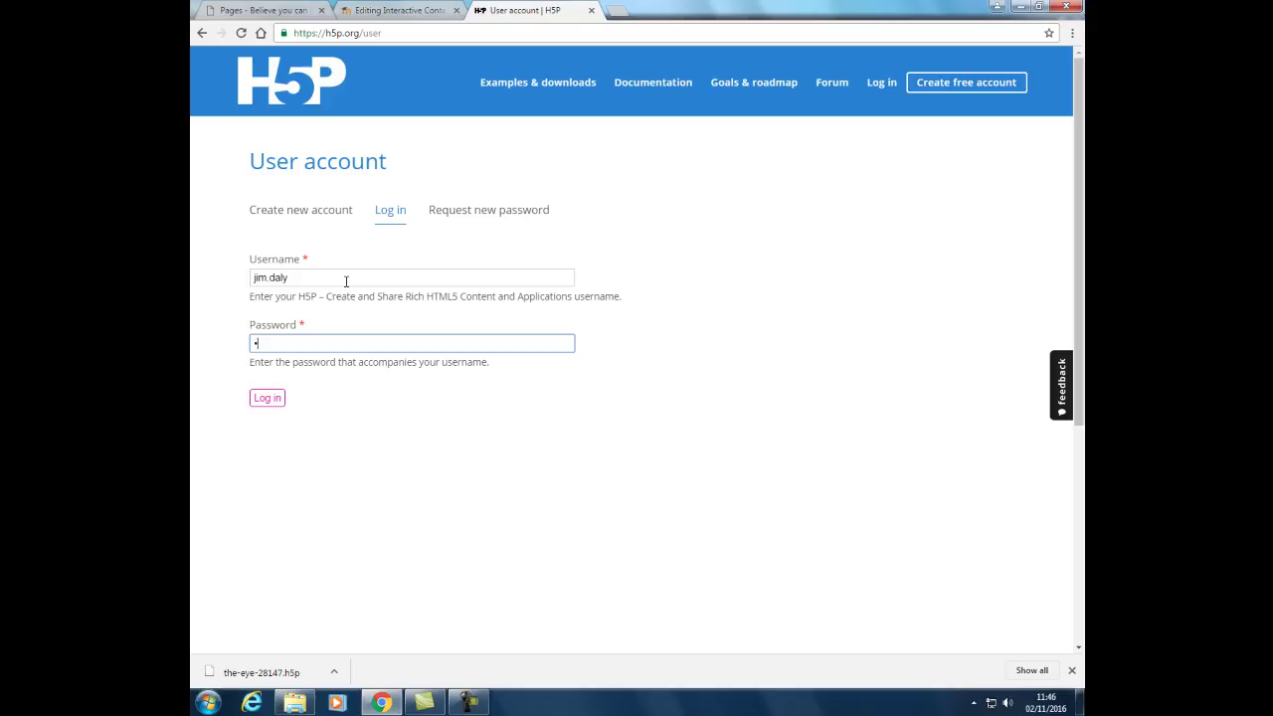
key(Return)
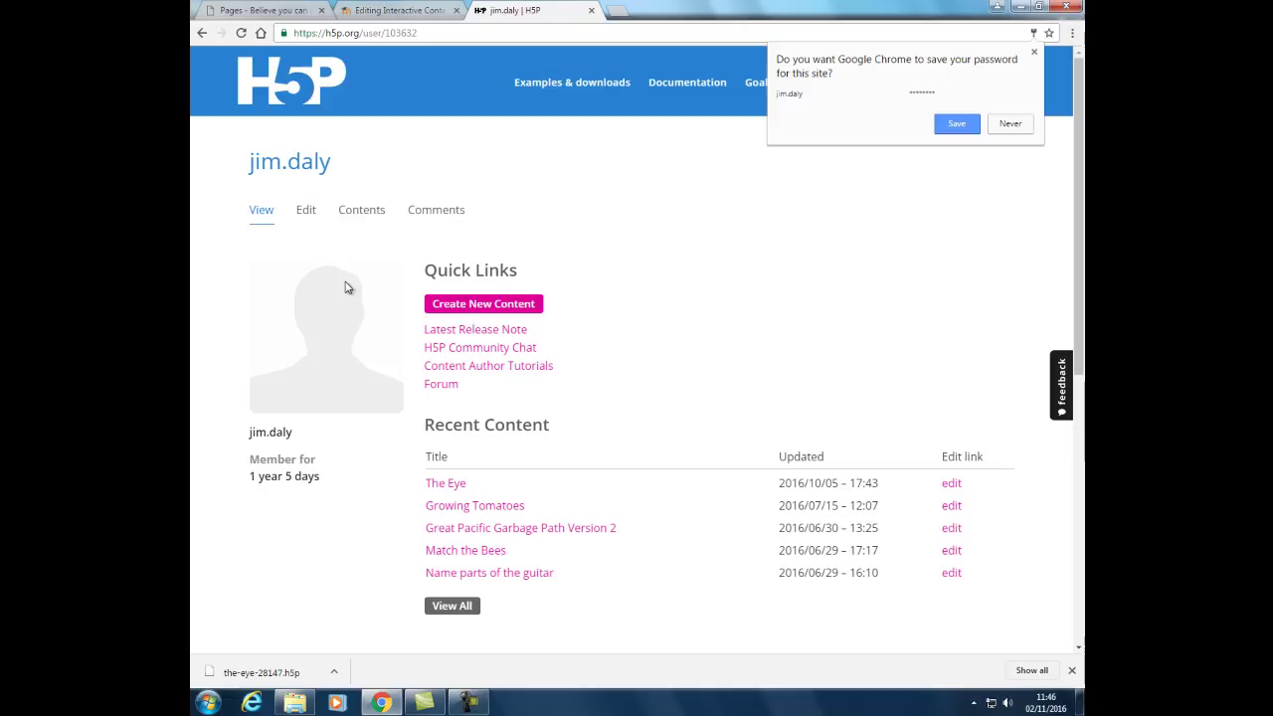
click(1011, 123)
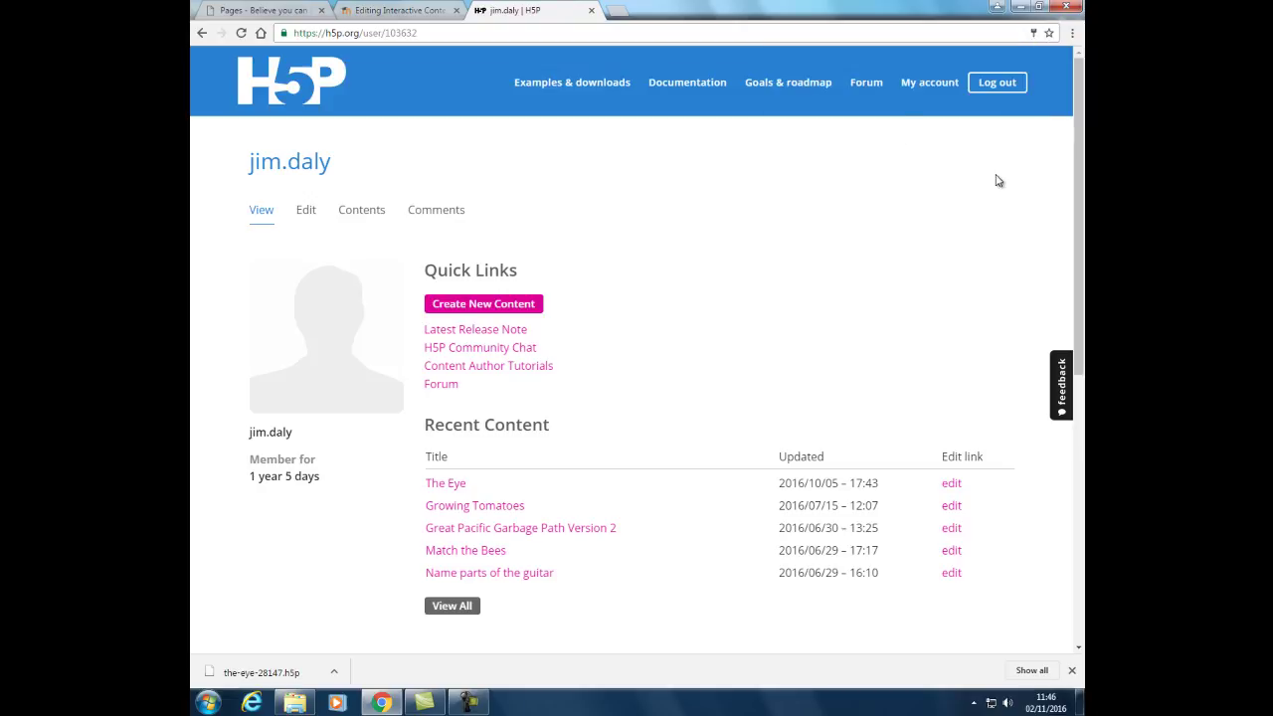
From the account profile page, start creating new interactive content.
click(935, 85)
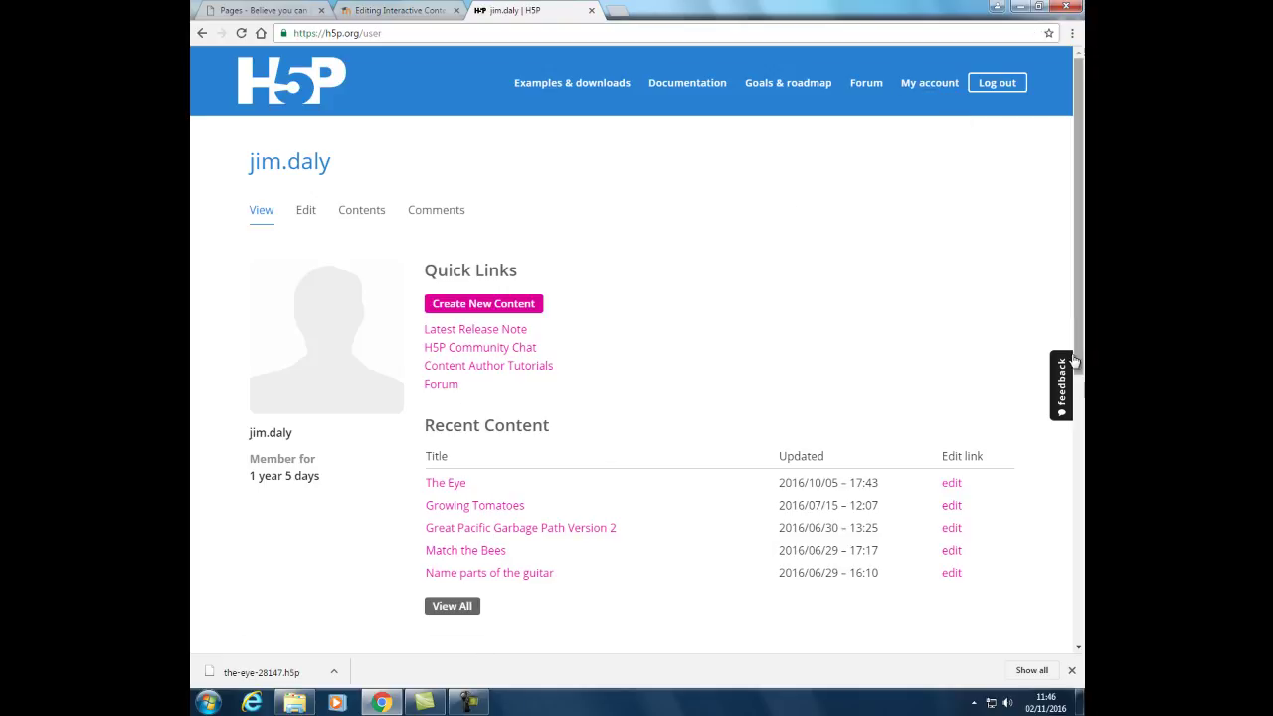
drag(1080, 285, 1084, 316)
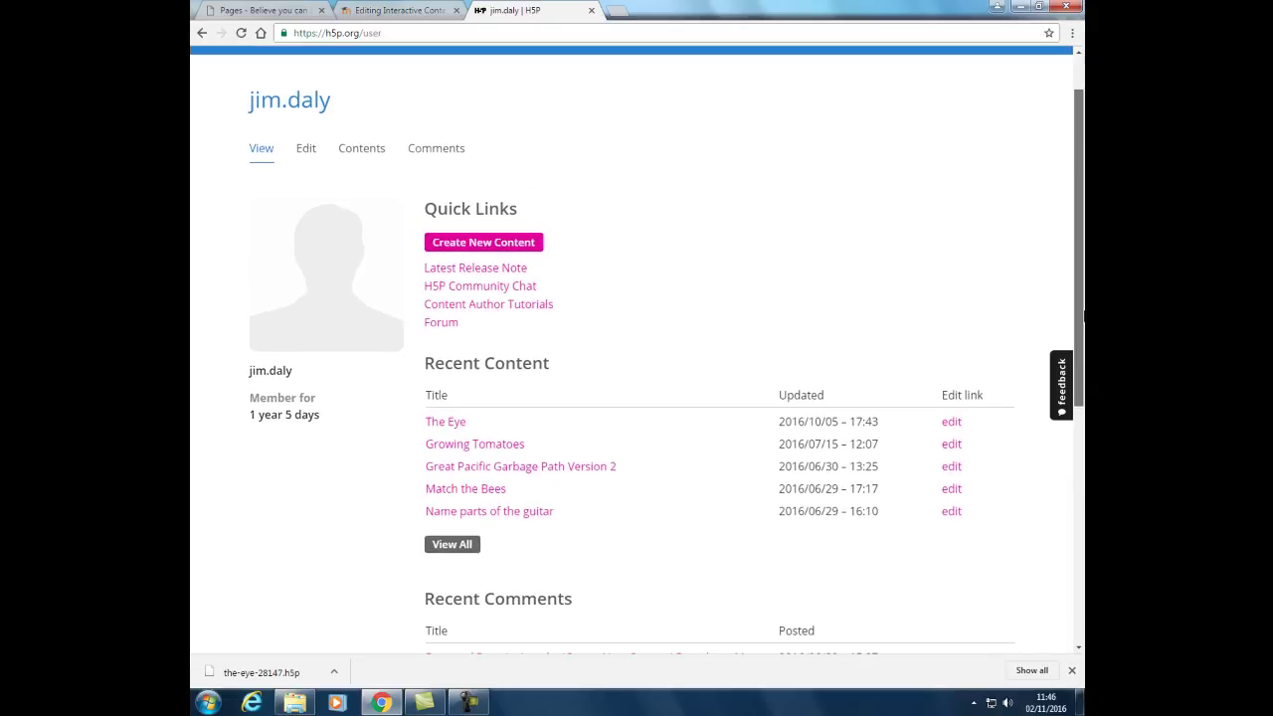
click(464, 246)
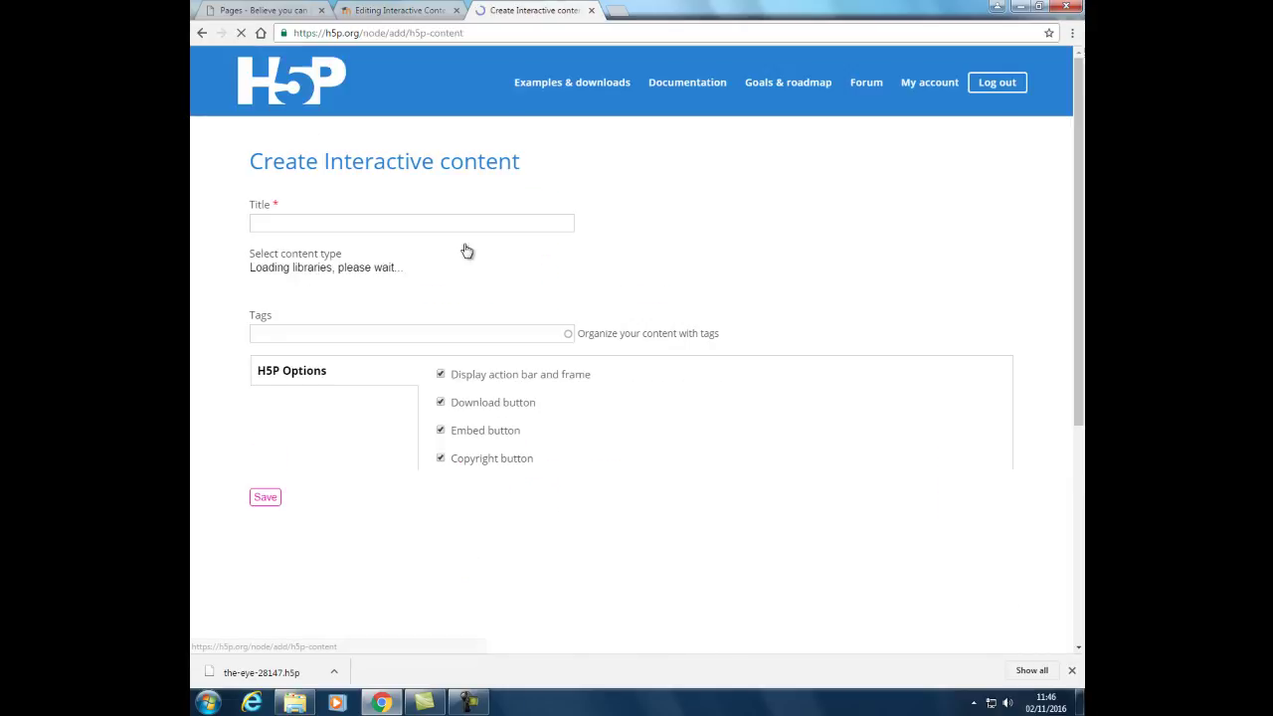
Title the content 'Starter for Ten' and choose Arithmetic Quiz as the content type.
click(370, 220)
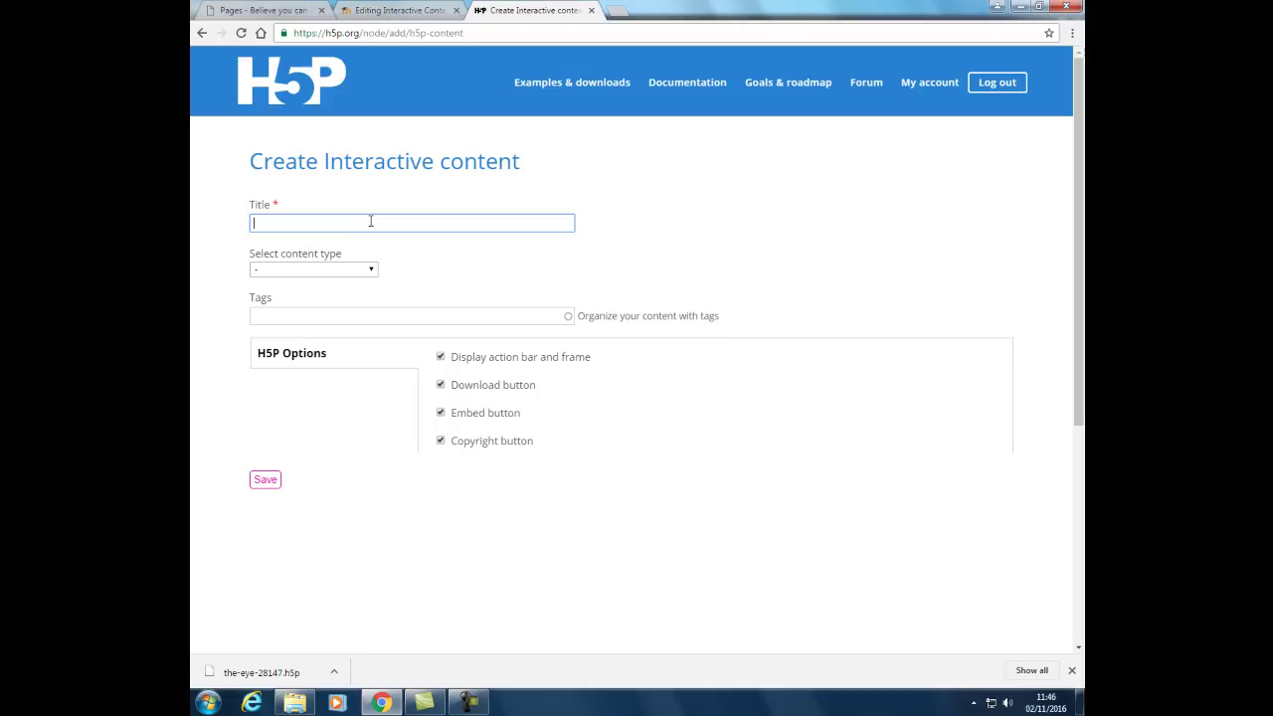
text(Starter for Ten)
click(372, 271)
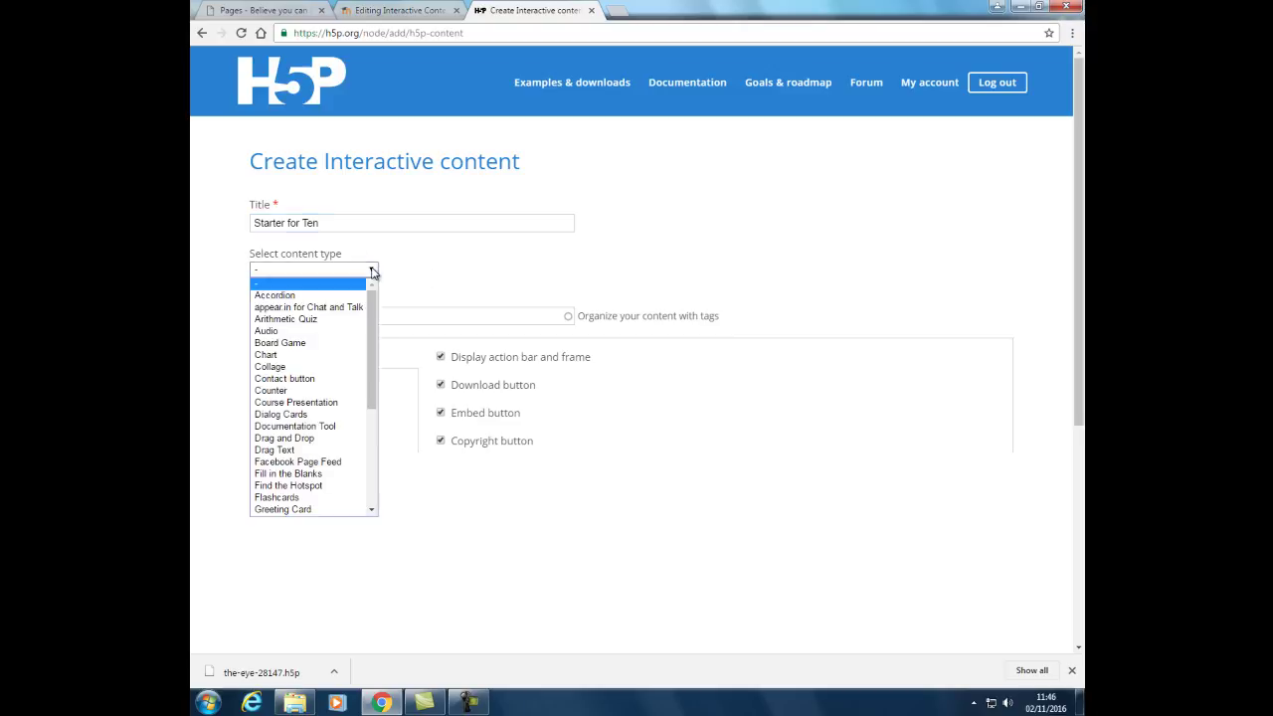
click(301, 318)
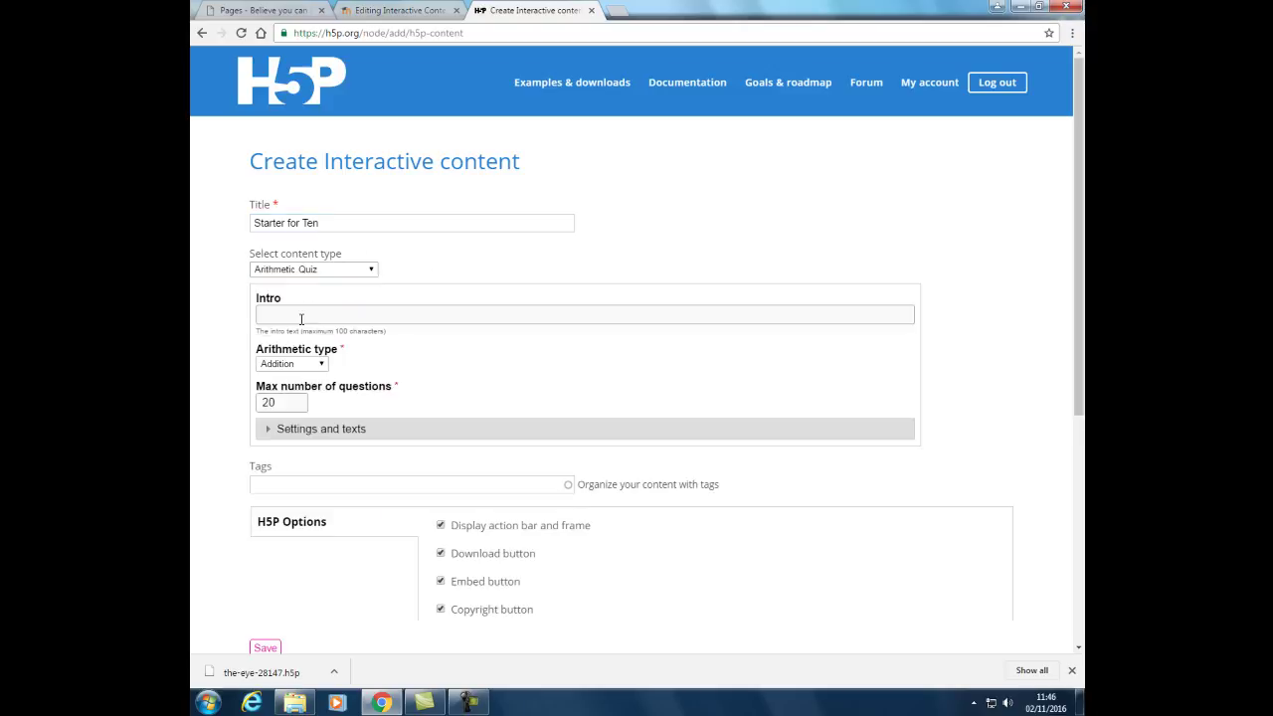
click(297, 320)
Keep Addition as the arithmetic type and change the maximum questions from 20 to 4.
click(323, 366)
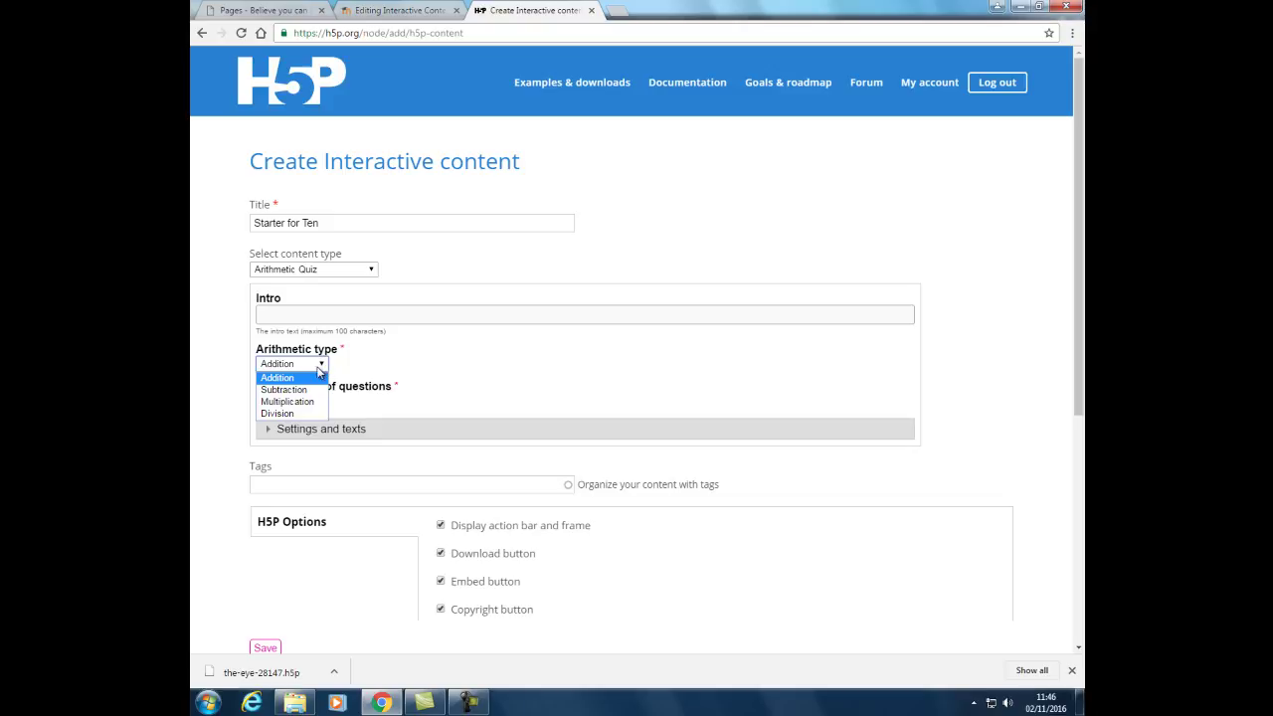
click(292, 379)
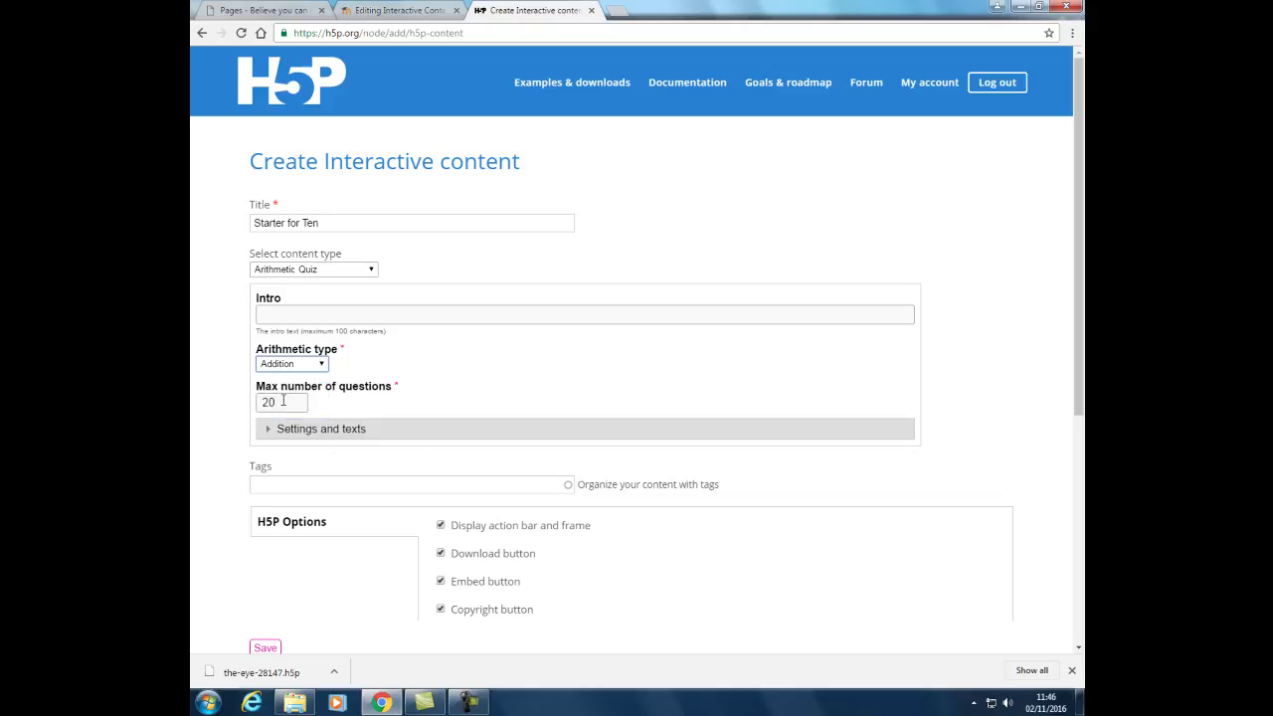
click(283, 402)
key(BackSpace)
key(BackSpace)
text(4)
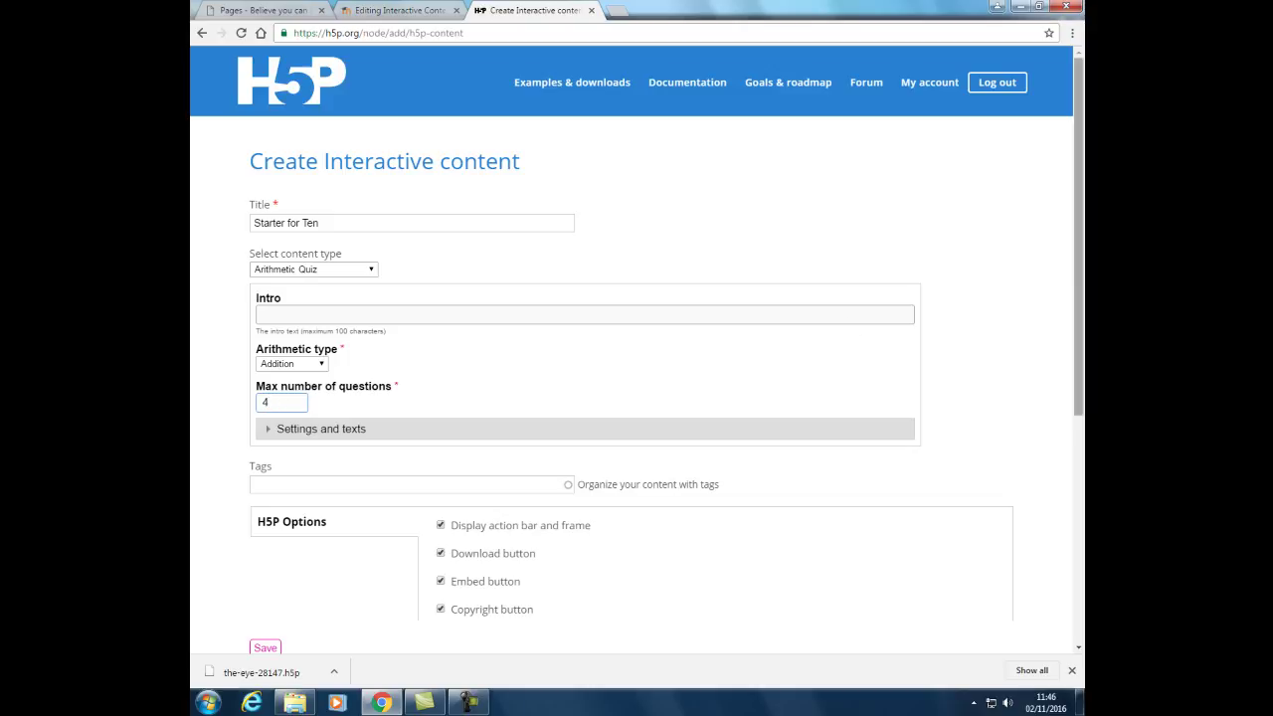
drag(1076, 260, 1084, 370)
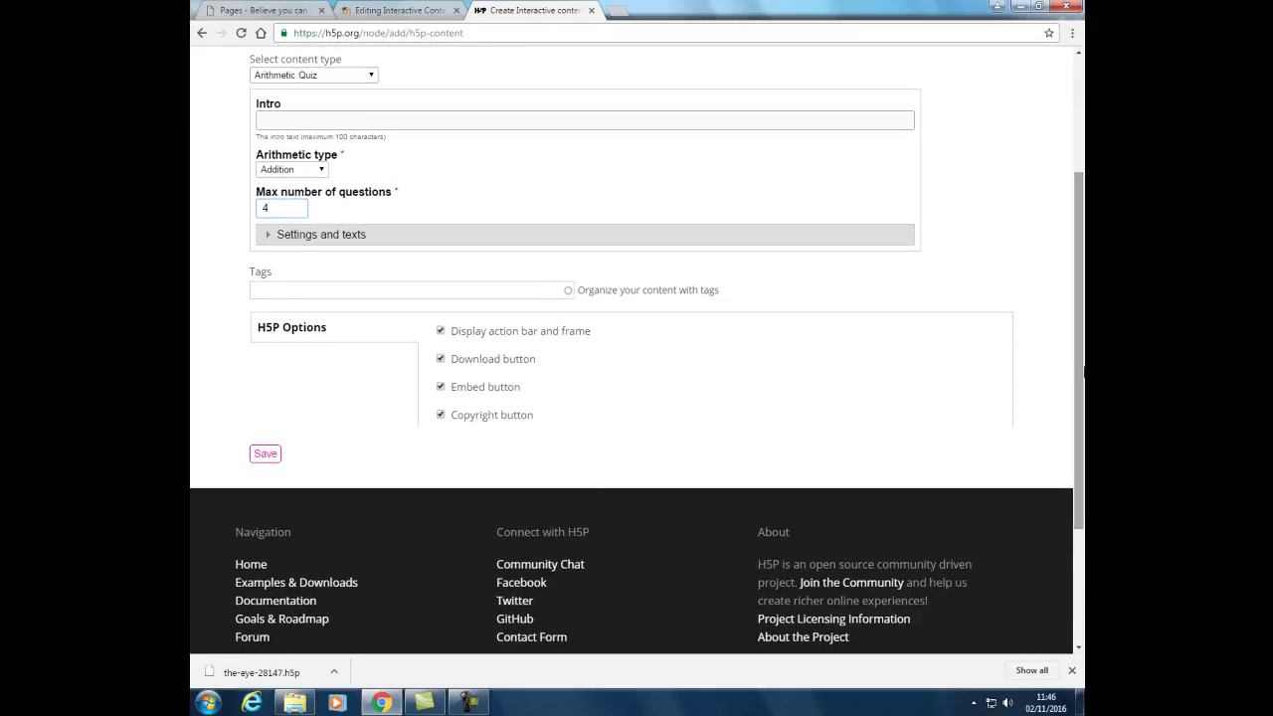
Expand Settings and texts and User interface translations, then save the Starter for Ten quiz.
click(268, 236)
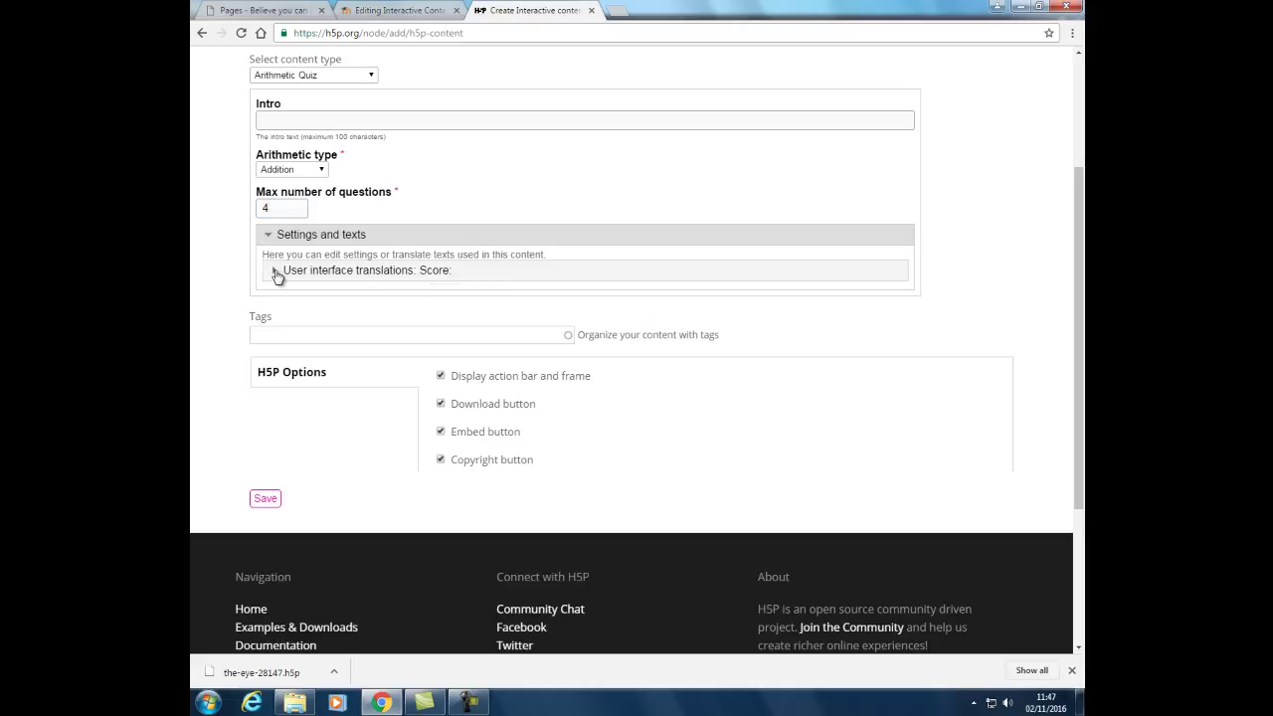
click(275, 274)
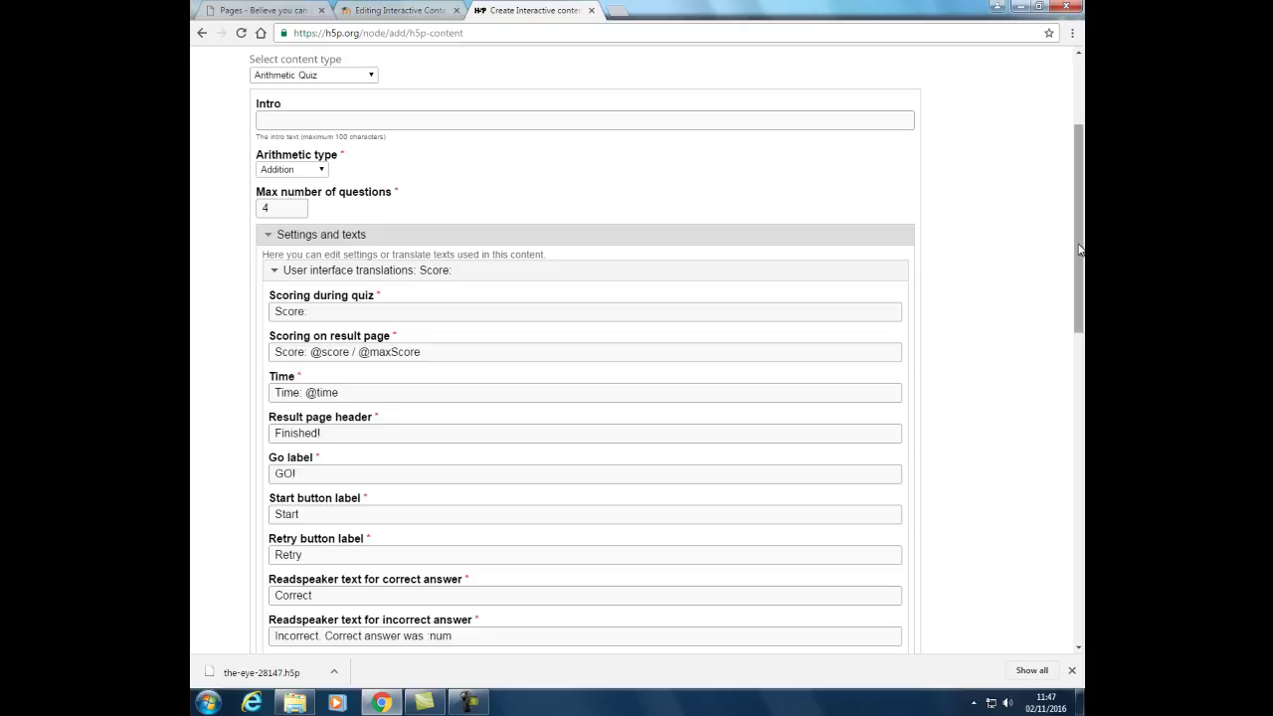
drag(1080, 268, 1083, 452)
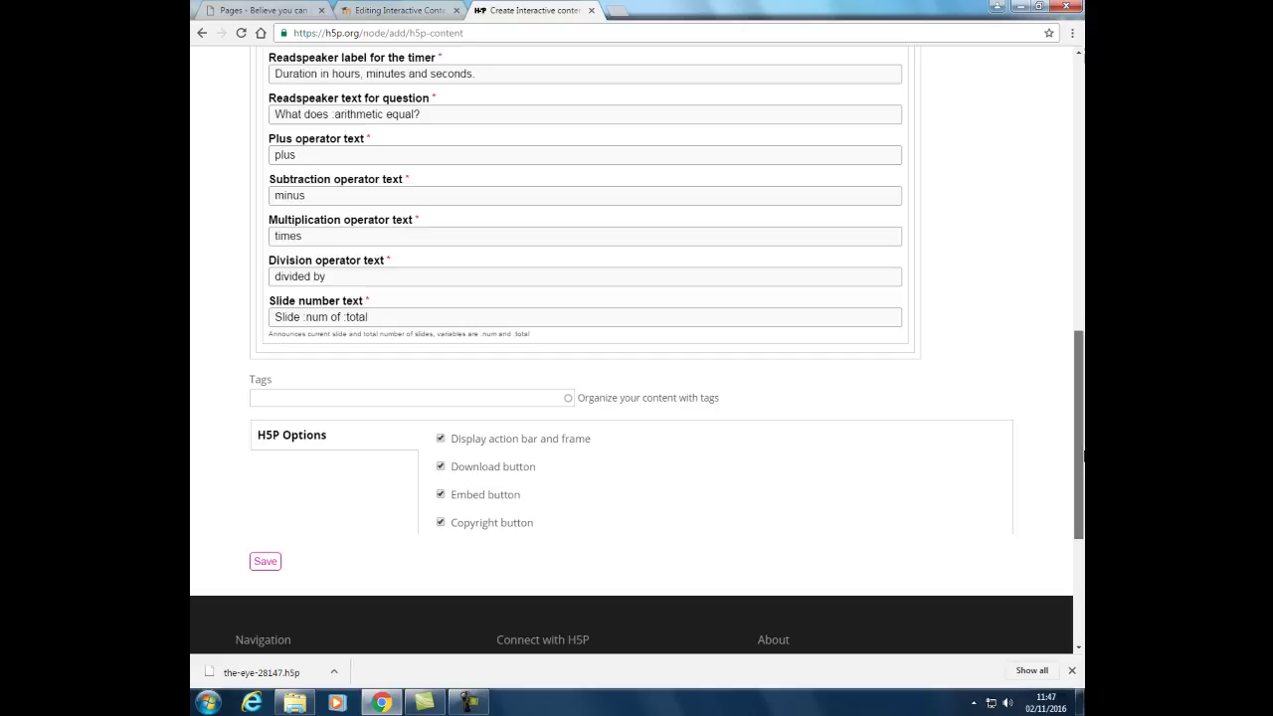
click(265, 563)
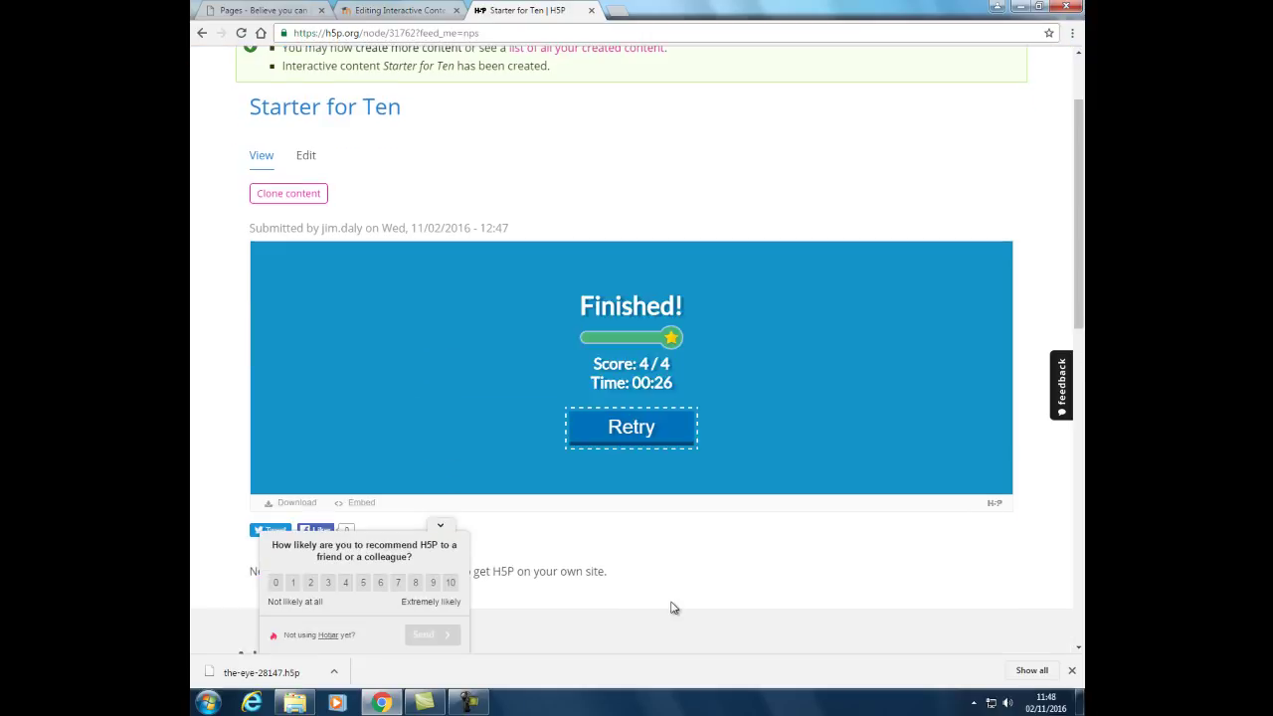
Download the quiz as starter-for-ten-32422.h5p into the Downloads folder.
click(293, 505)
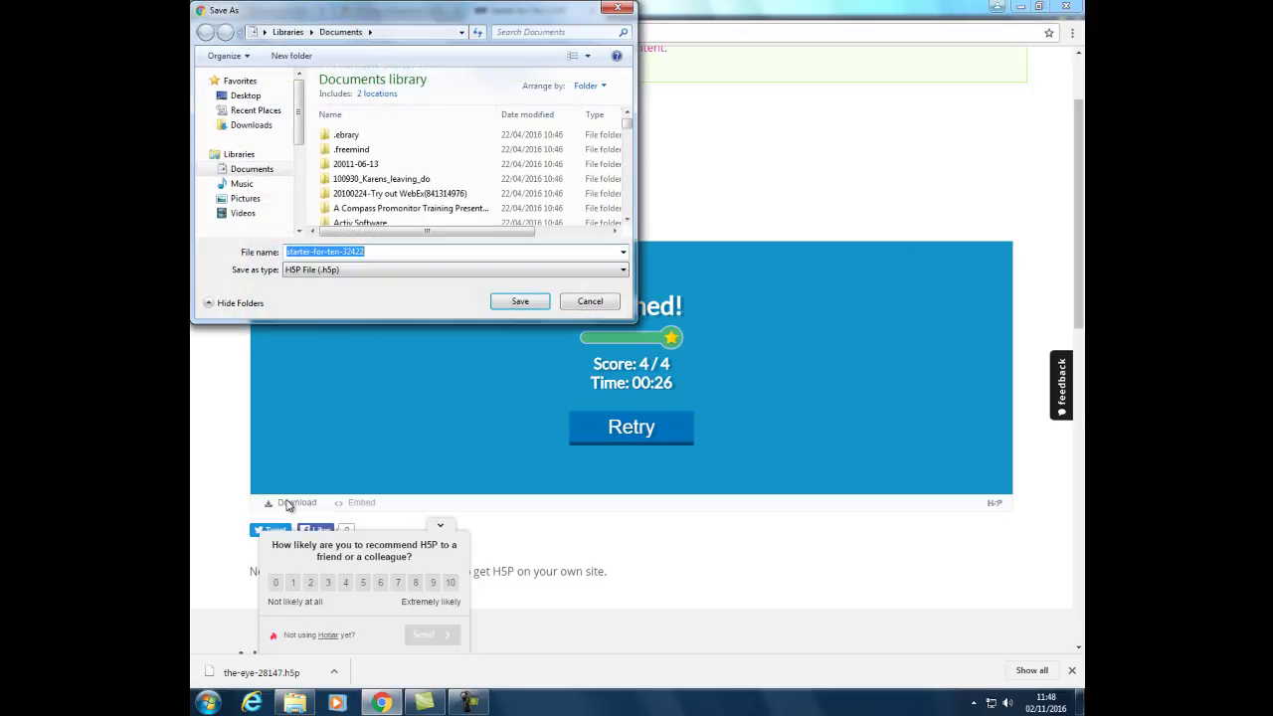
click(240, 129)
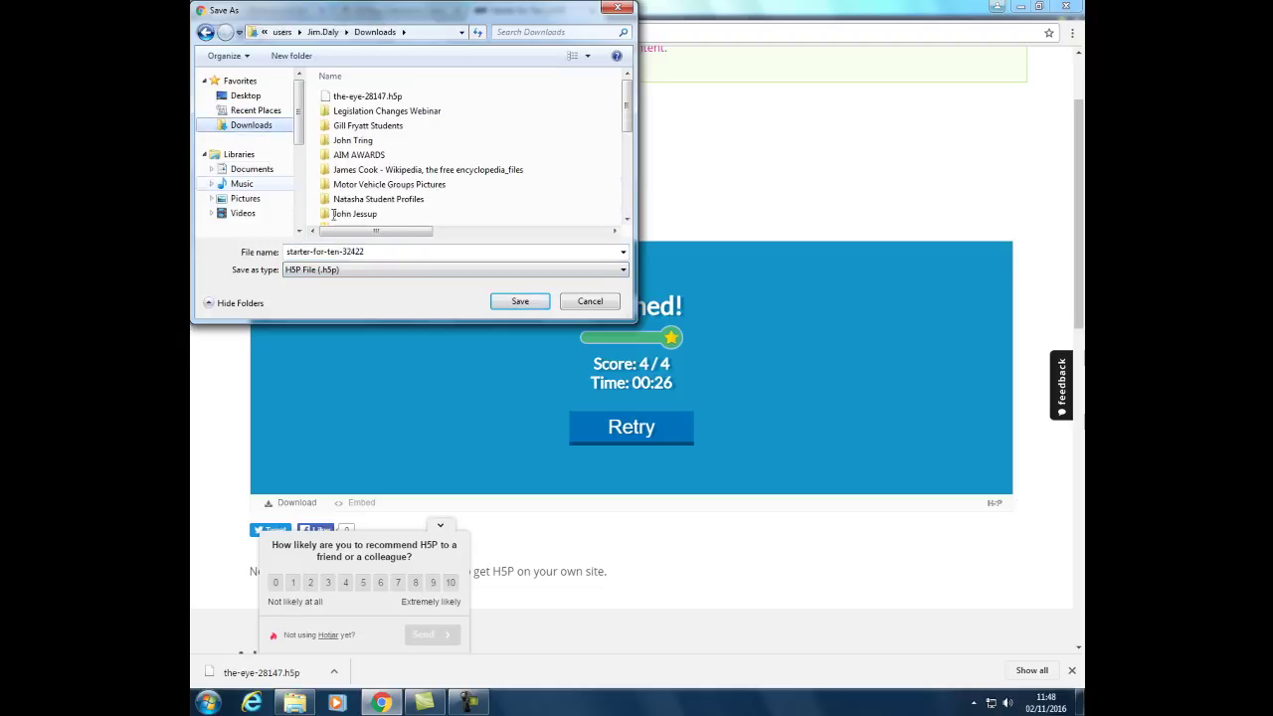
click(518, 303)
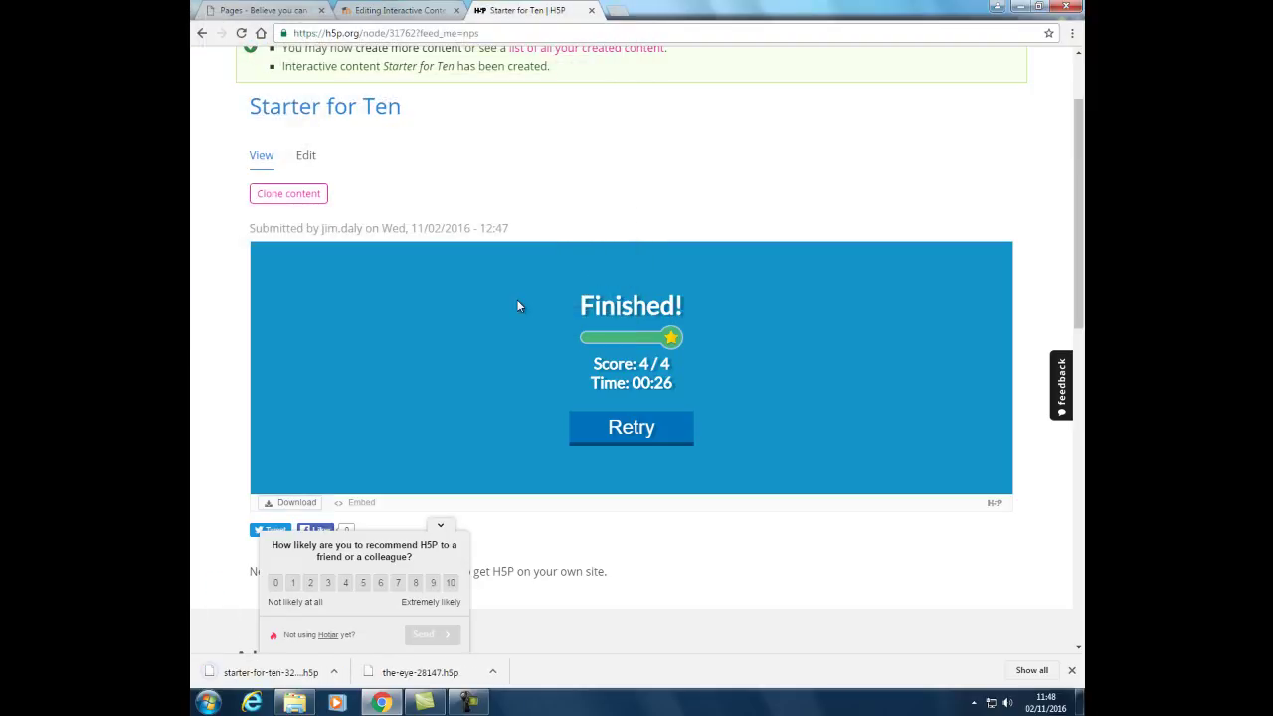
Back on the Moodle course, add an Interactive Content activity to Topic 1.
click(393, 10)
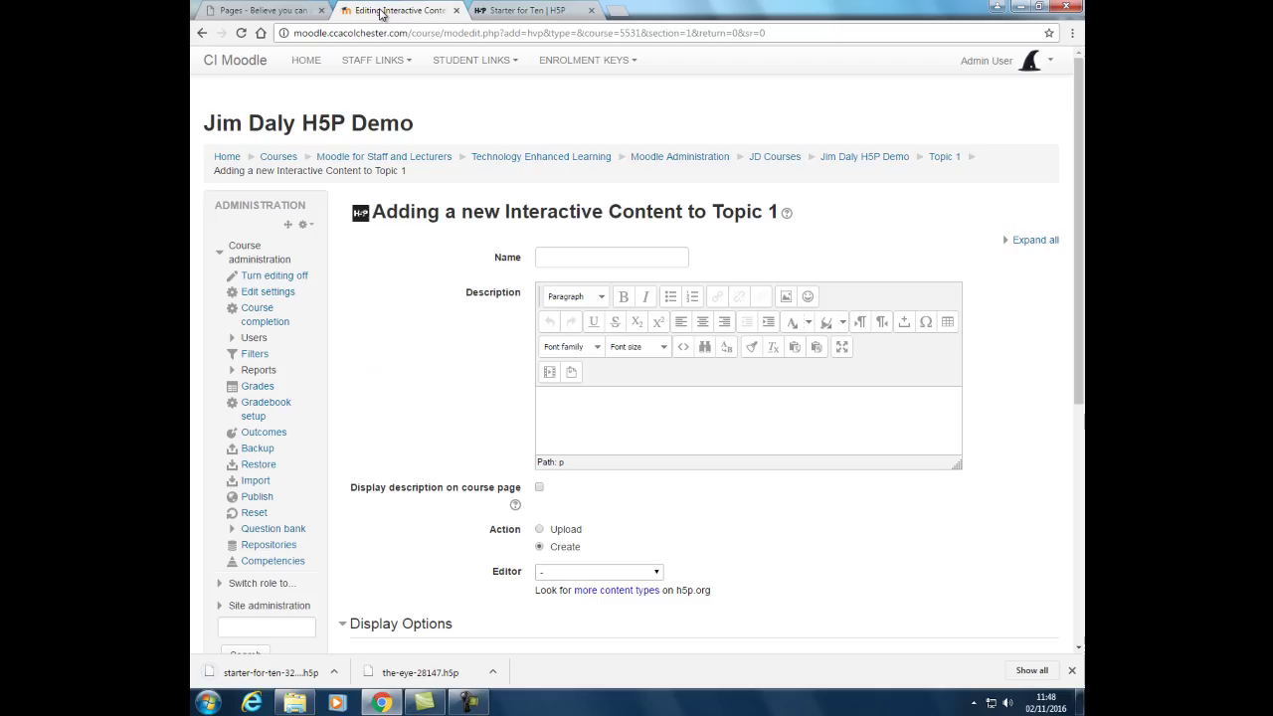
click(870, 157)
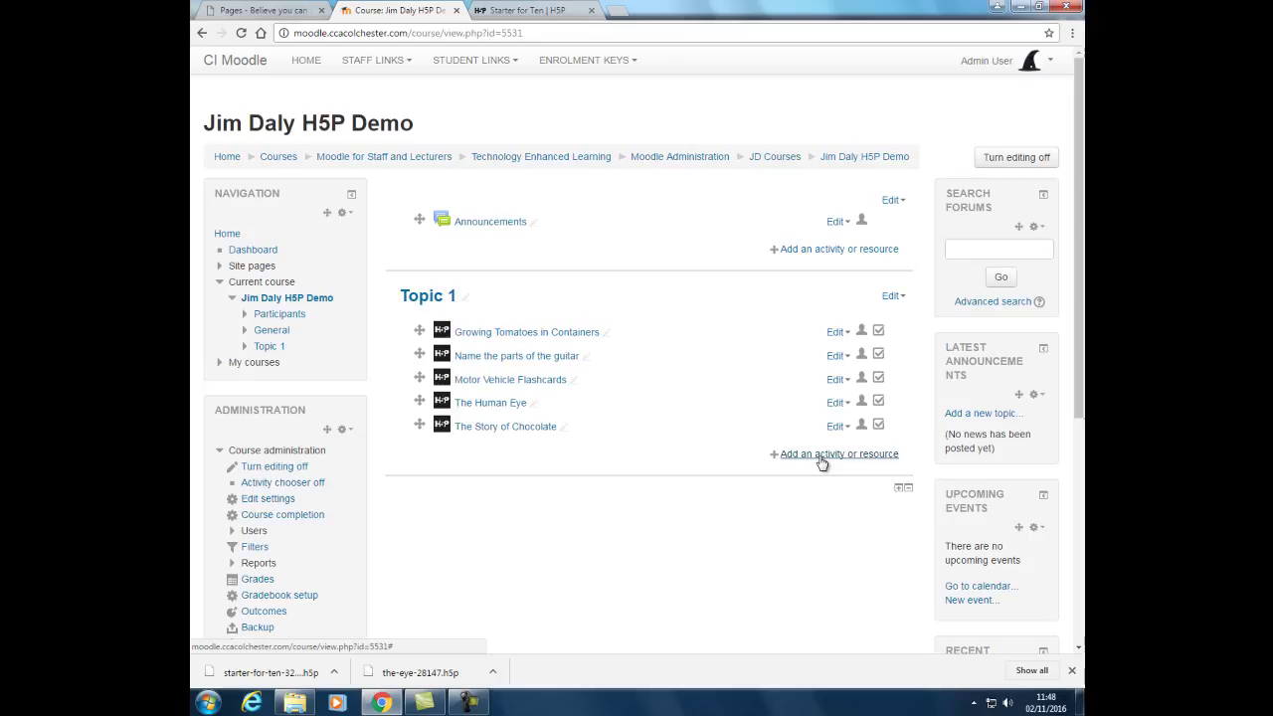
click(821, 459)
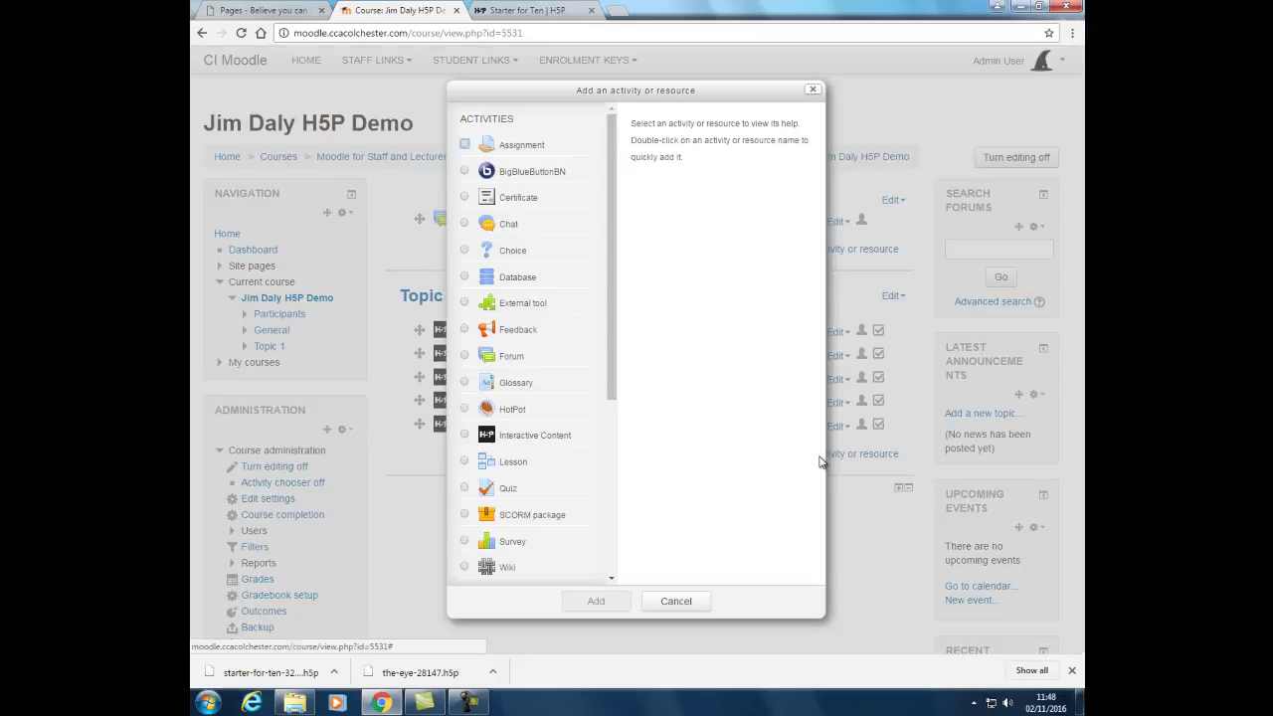
click(467, 434)
click(596, 602)
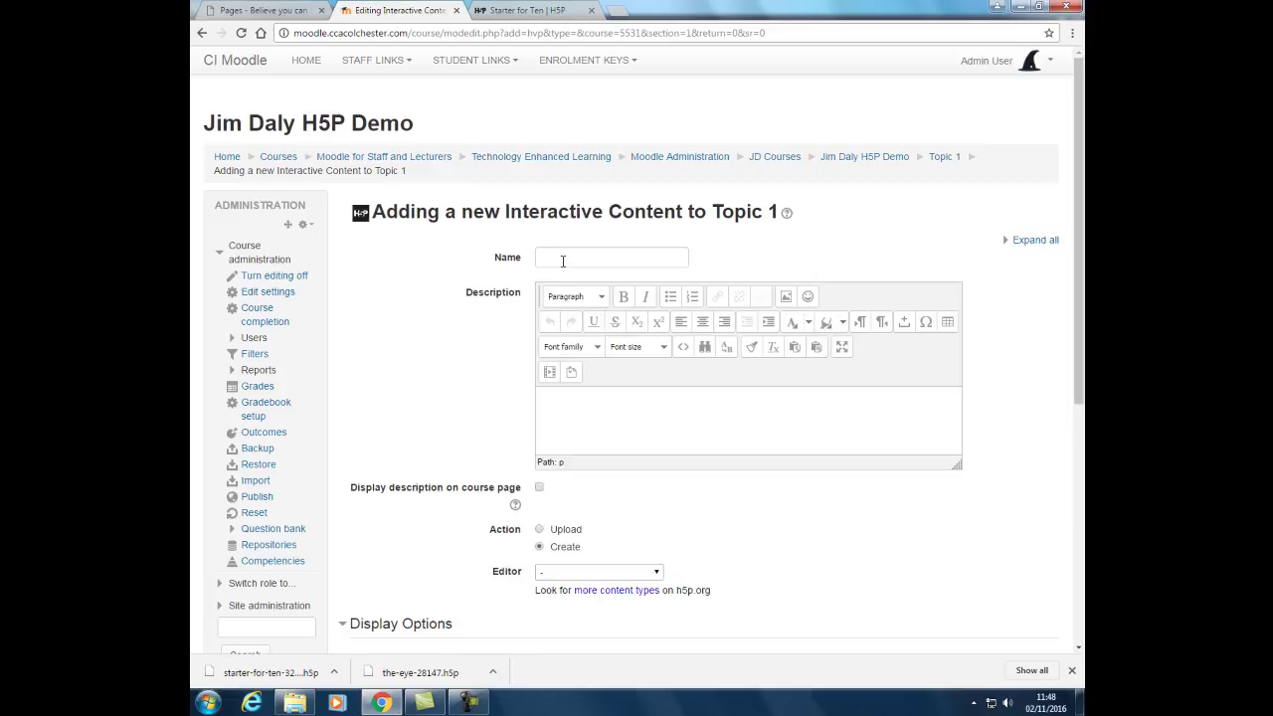
Name the activity 'Starter for Ten', briefly viewing the H5P content type list.
click(562, 259)
text(Starter for Ten)
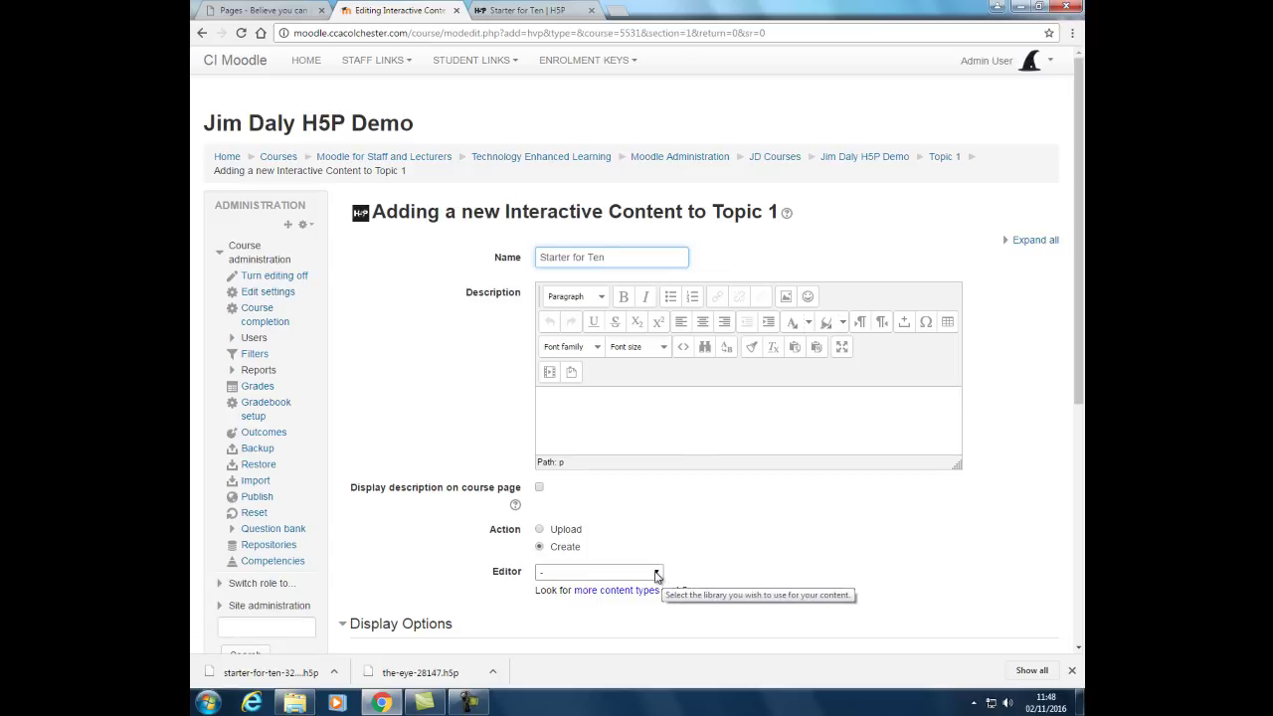
click(657, 575)
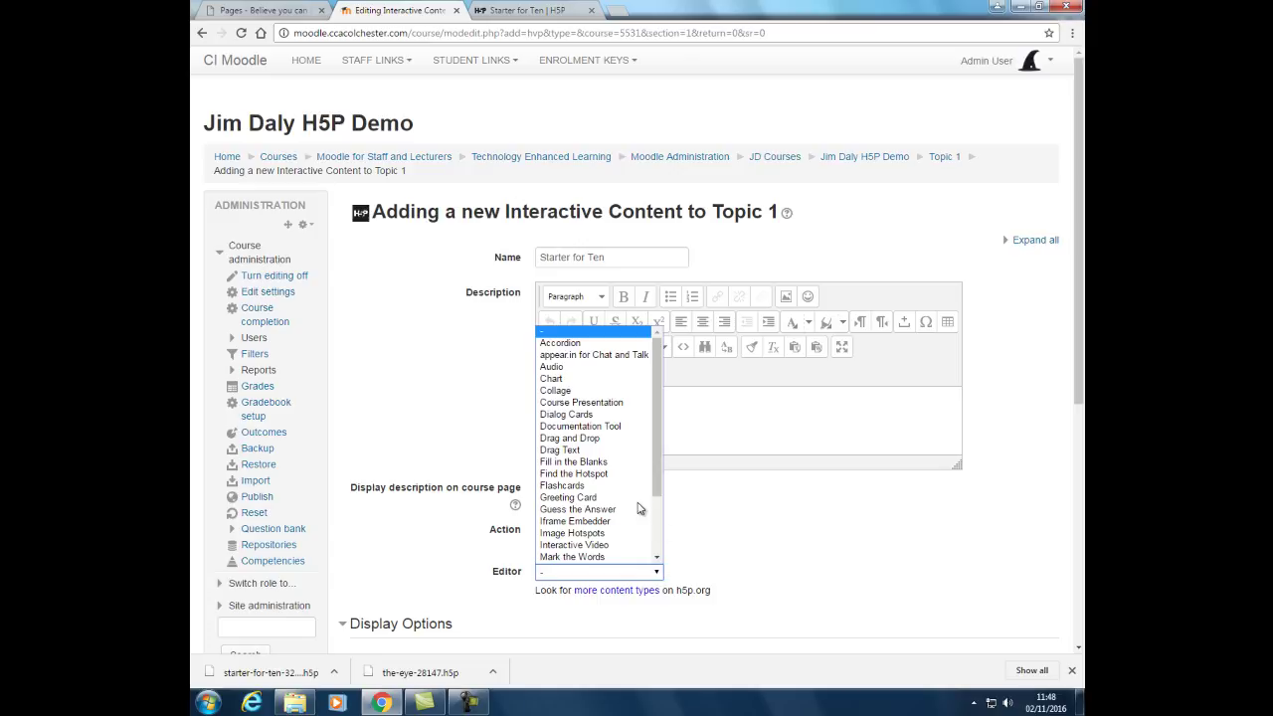
click(764, 557)
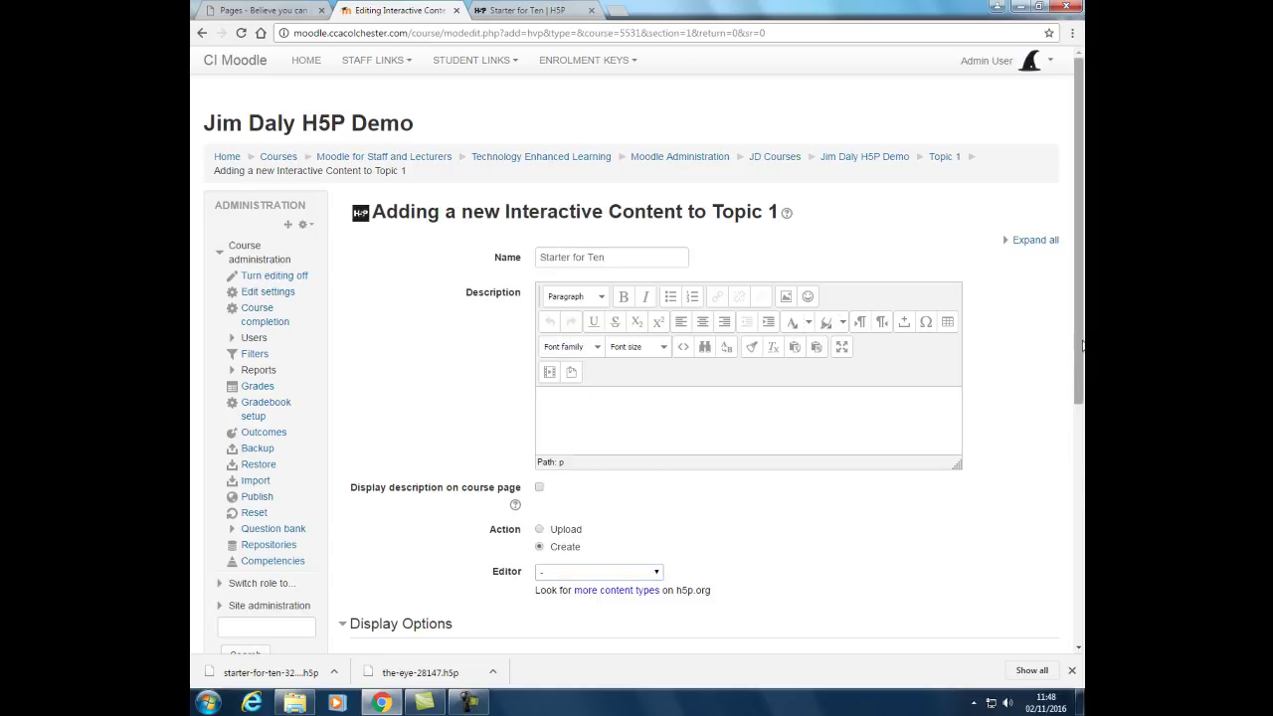
drag(1081, 350, 1081, 459)
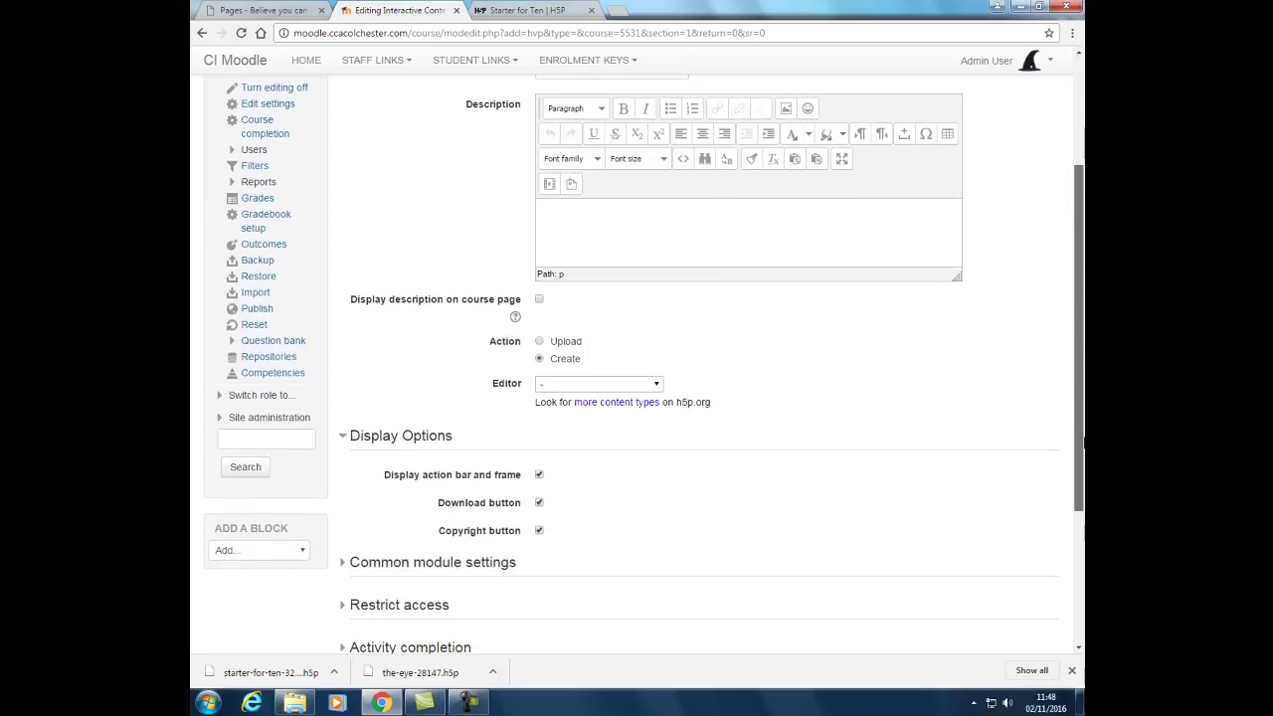
Upload starter-for-ten-32422.h5p to the activity, then save and display it.
click(540, 342)
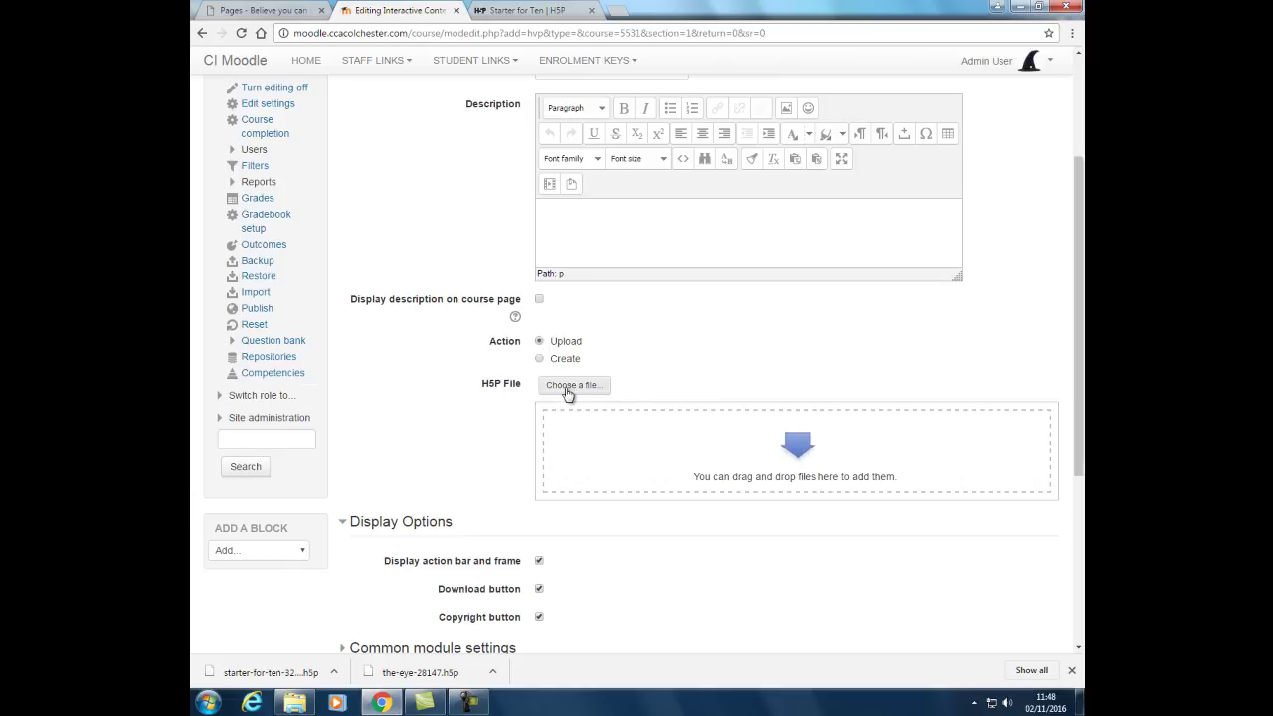
click(566, 391)
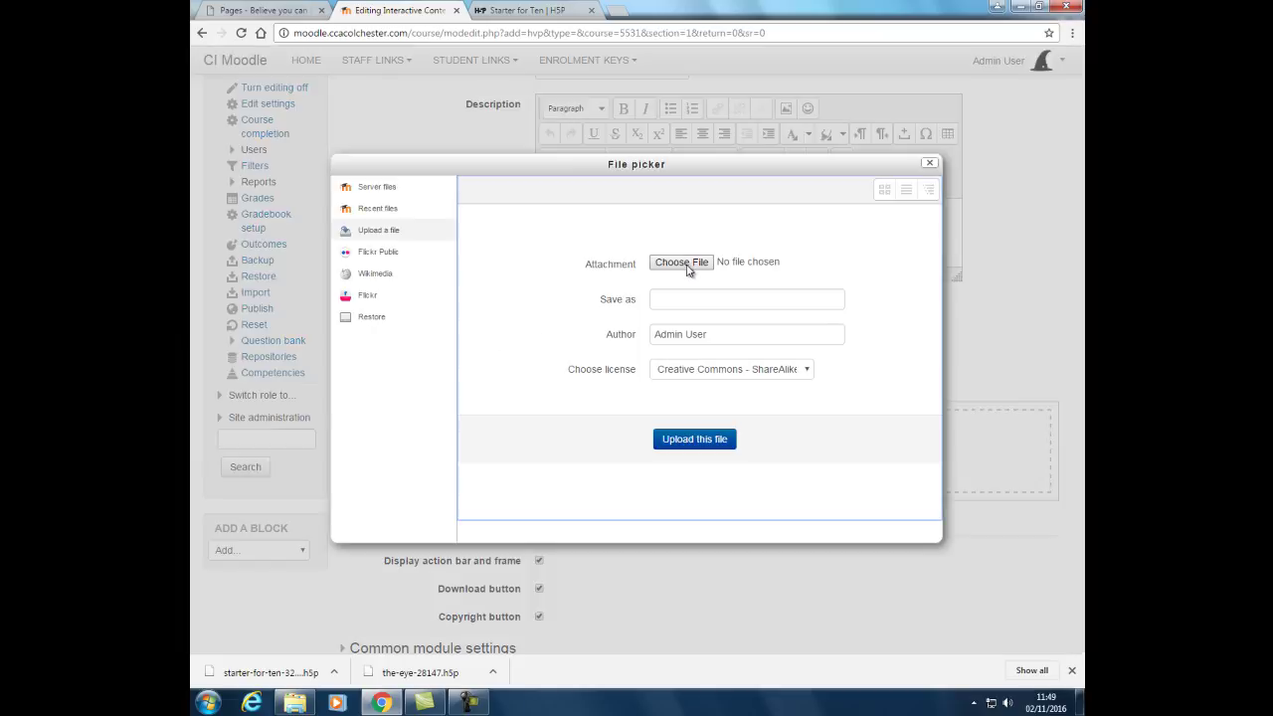
click(686, 264)
click(387, 95)
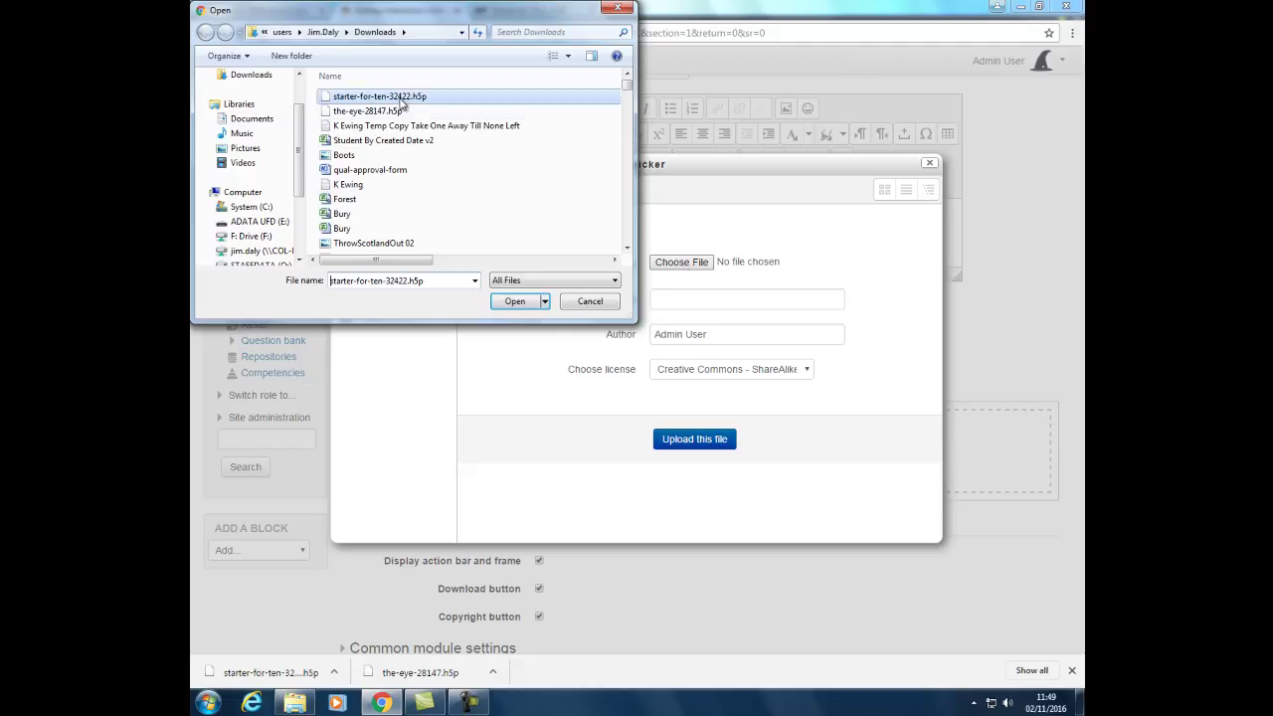
click(514, 301)
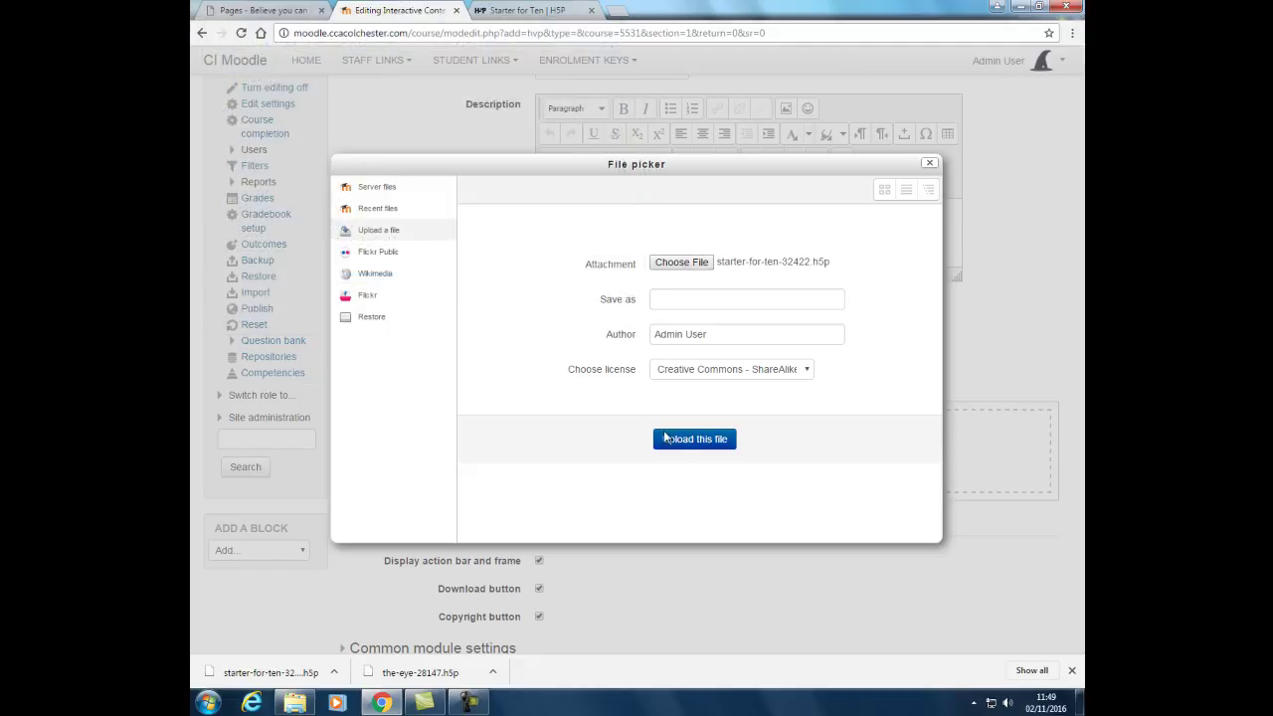
click(693, 440)
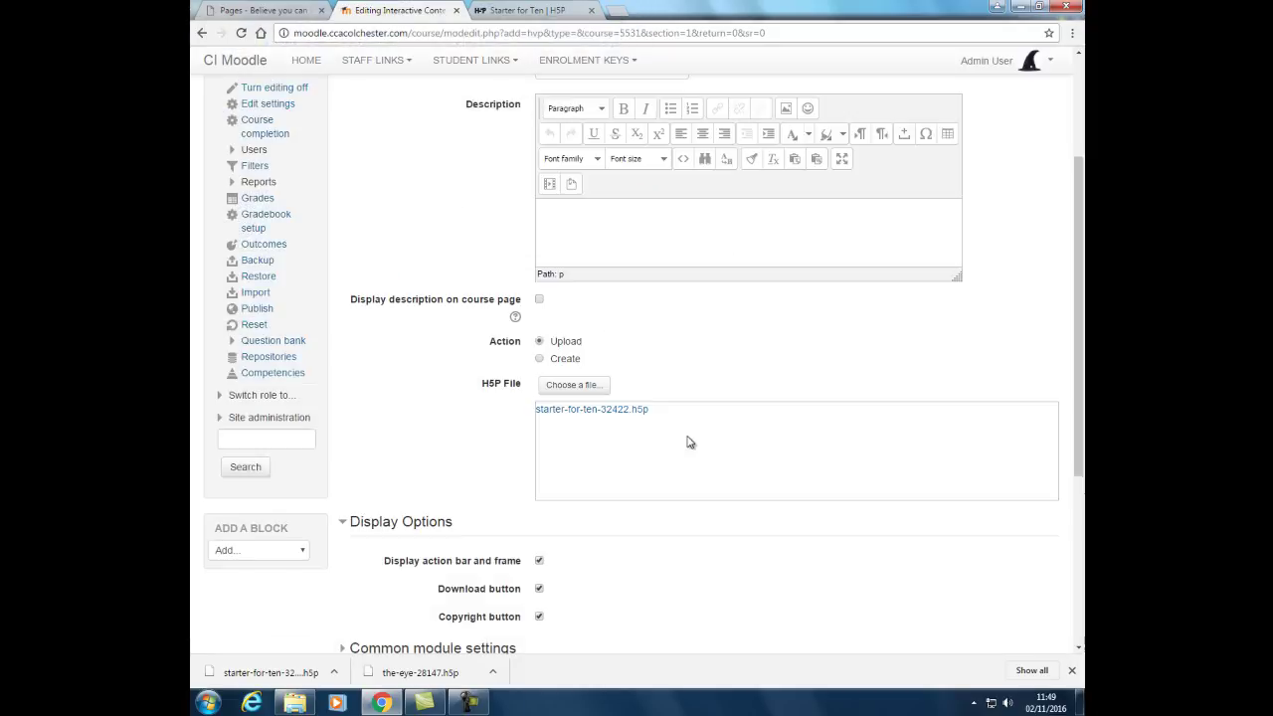
drag(1078, 291, 1078, 605)
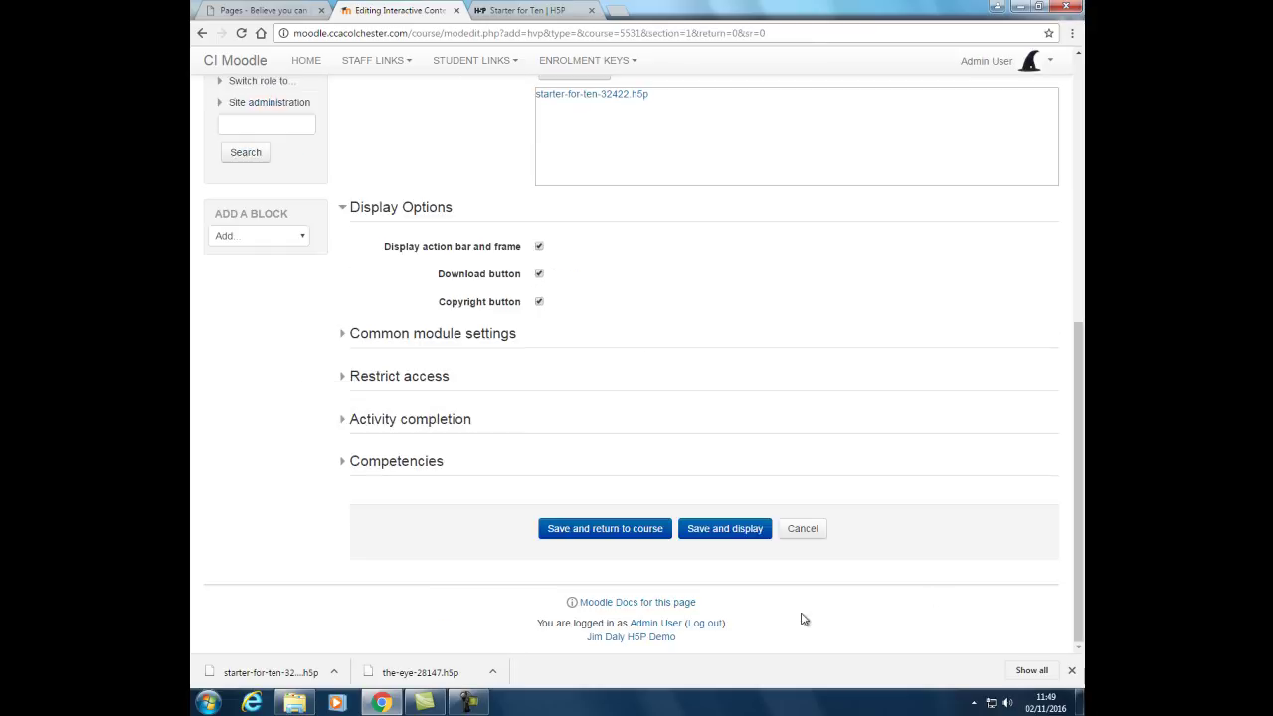
click(716, 535)
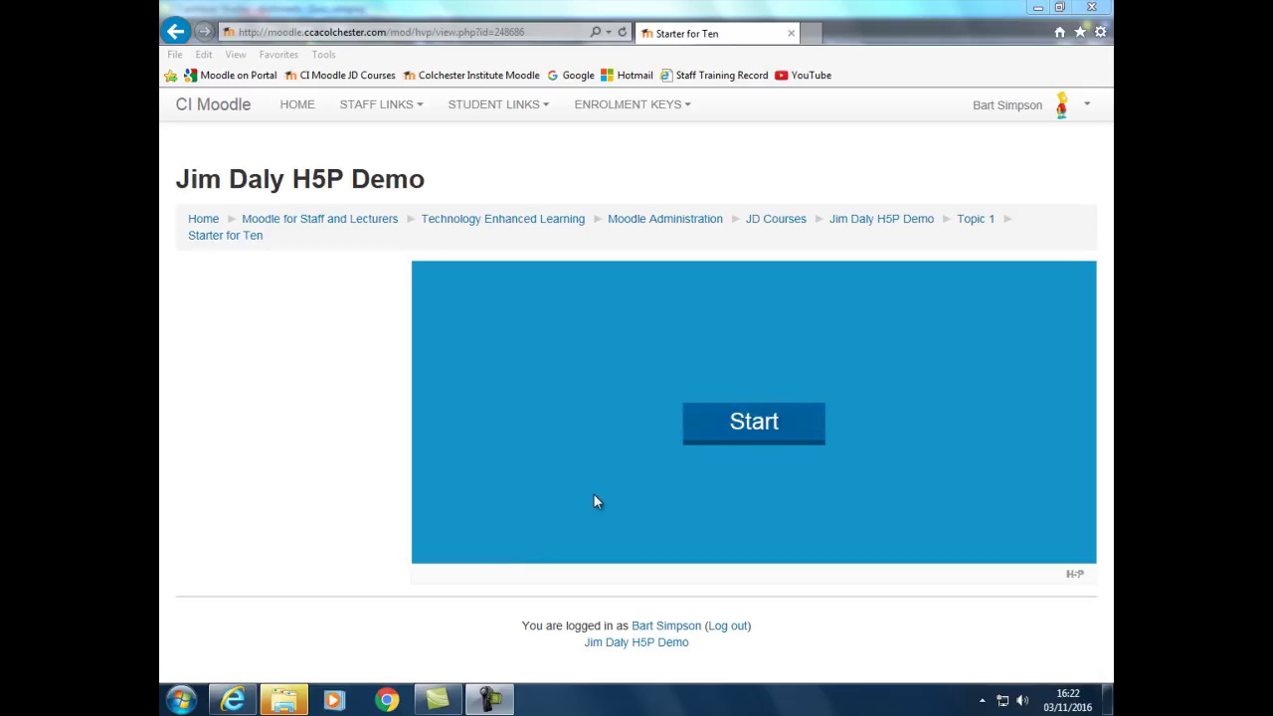
Start the quiz and answer 81, 89, 72 and 49 using the keyboard, reaching 4/4.
click(707, 434)
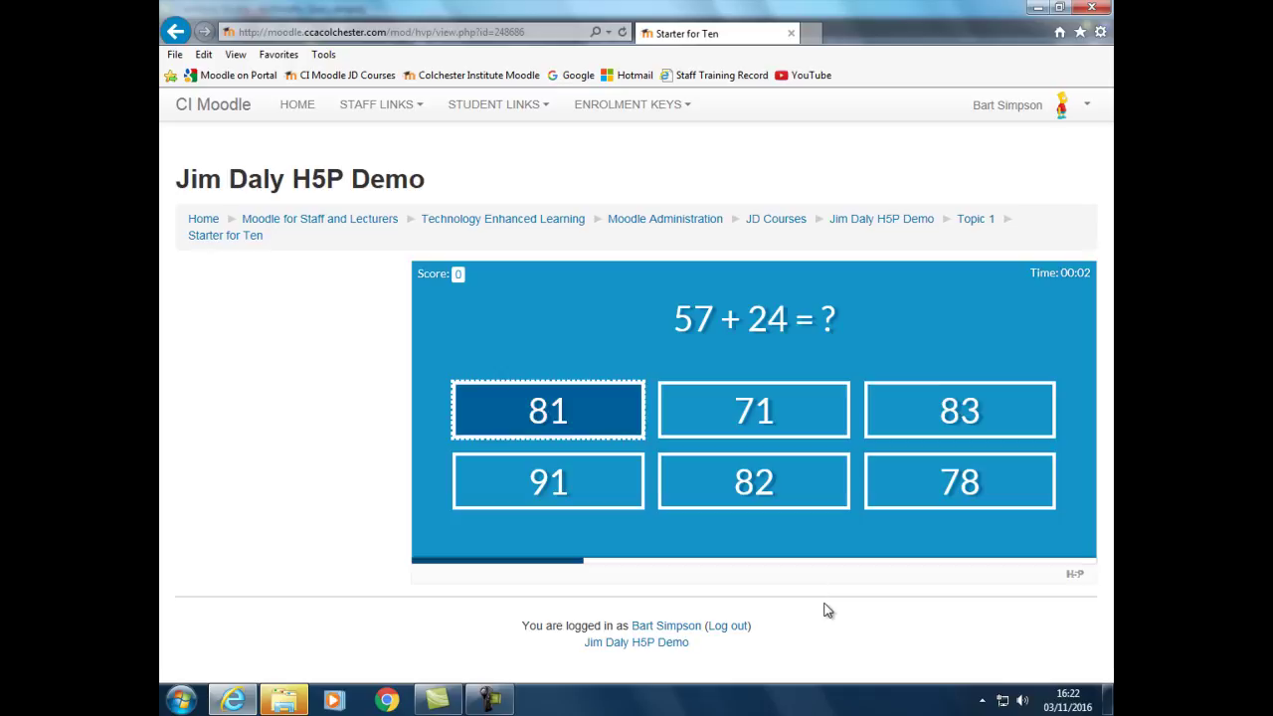
key(space)
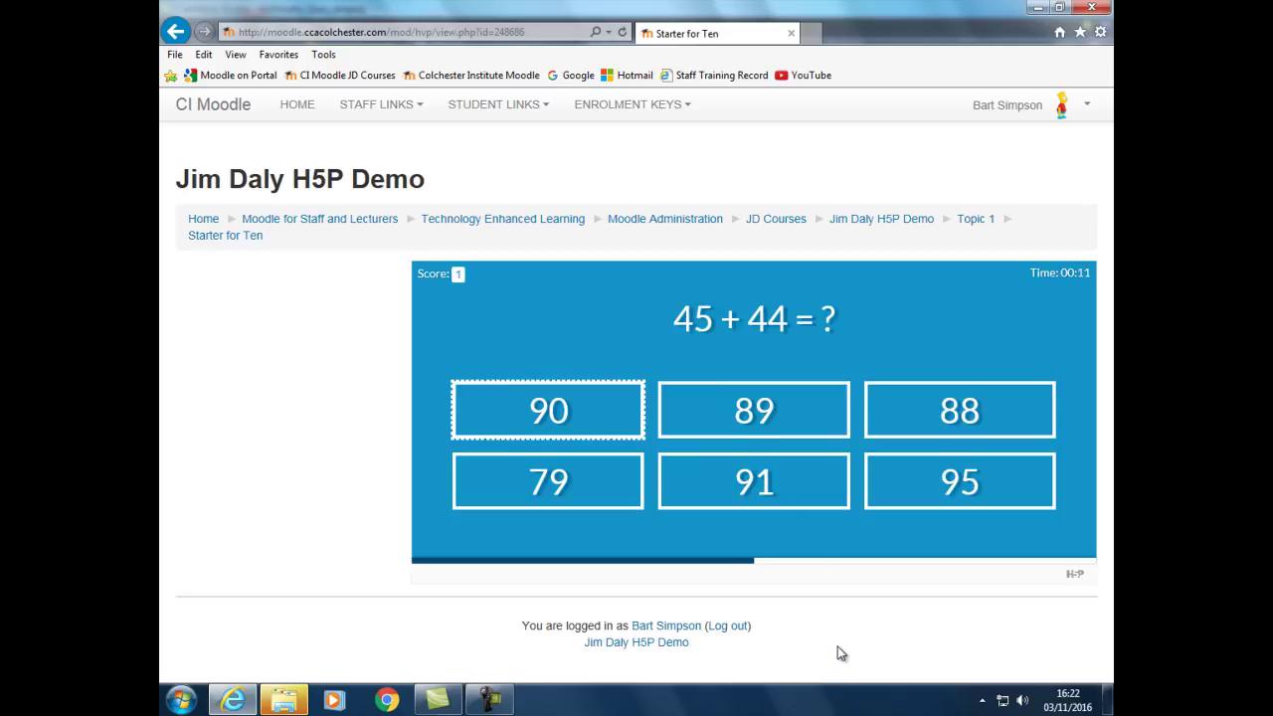
key(Right)
key(space)
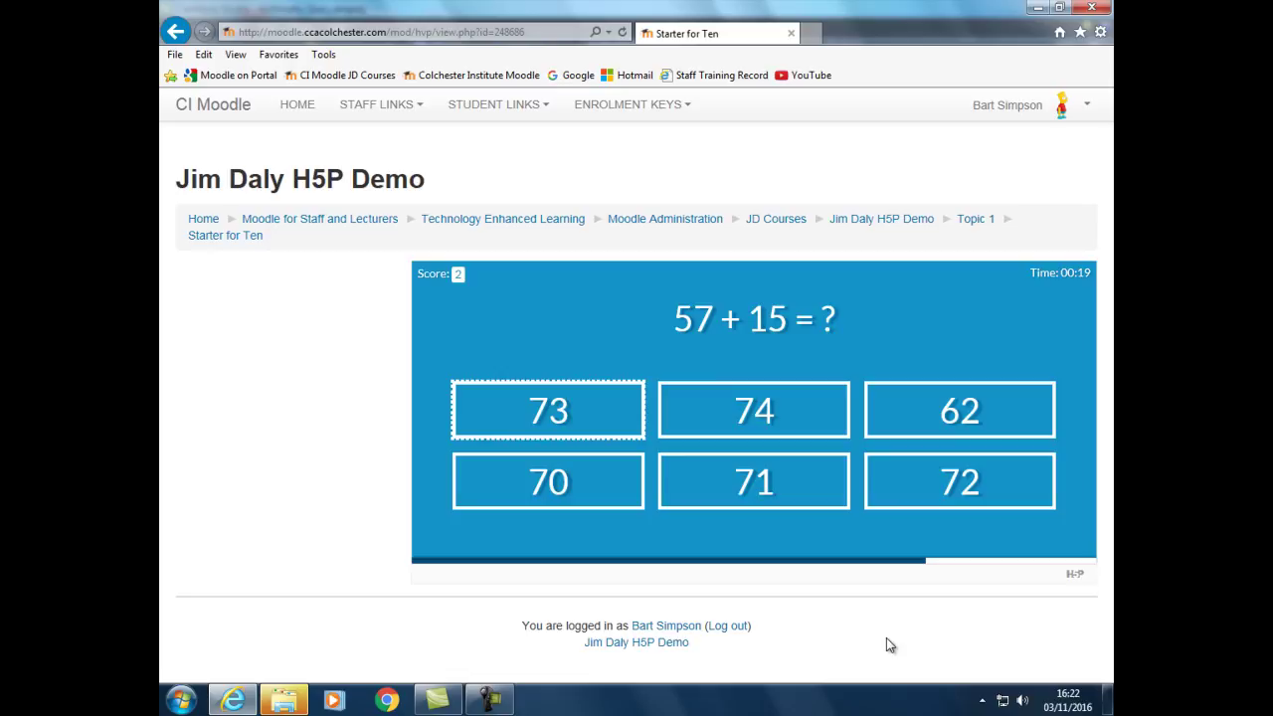
key(Left)
key(Return)
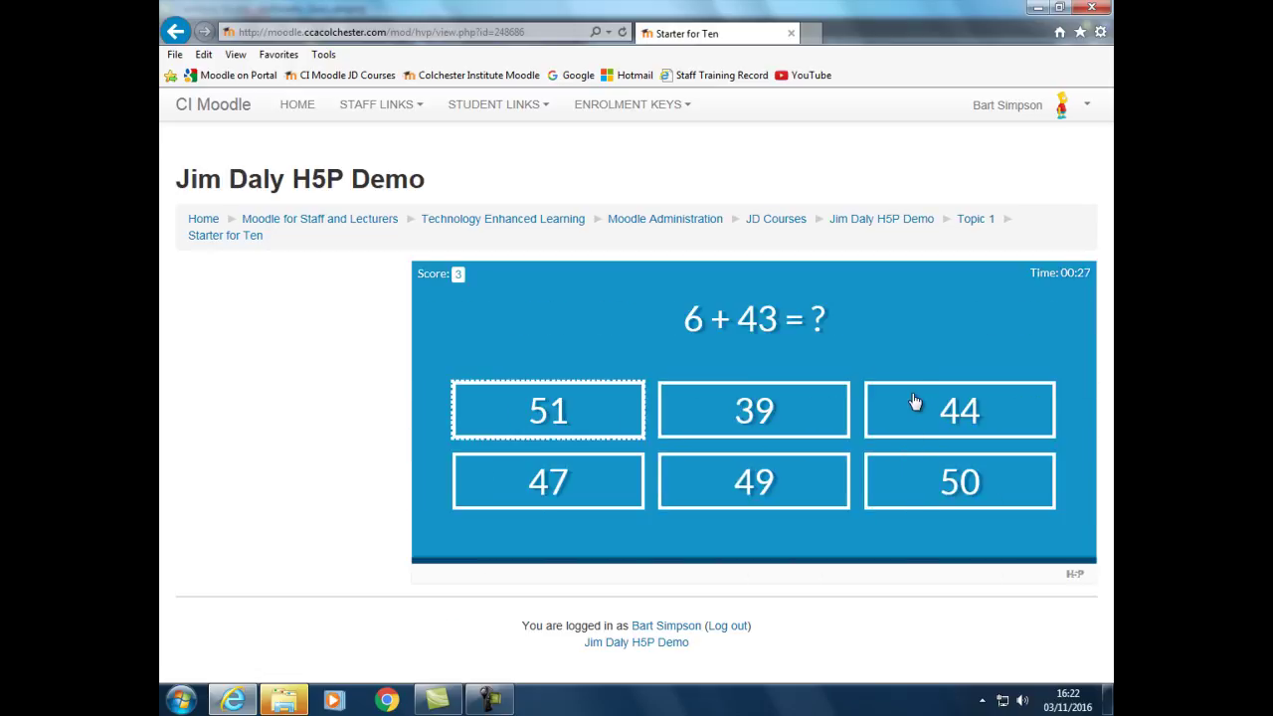
key(Down)
key(Right)
key(Return)
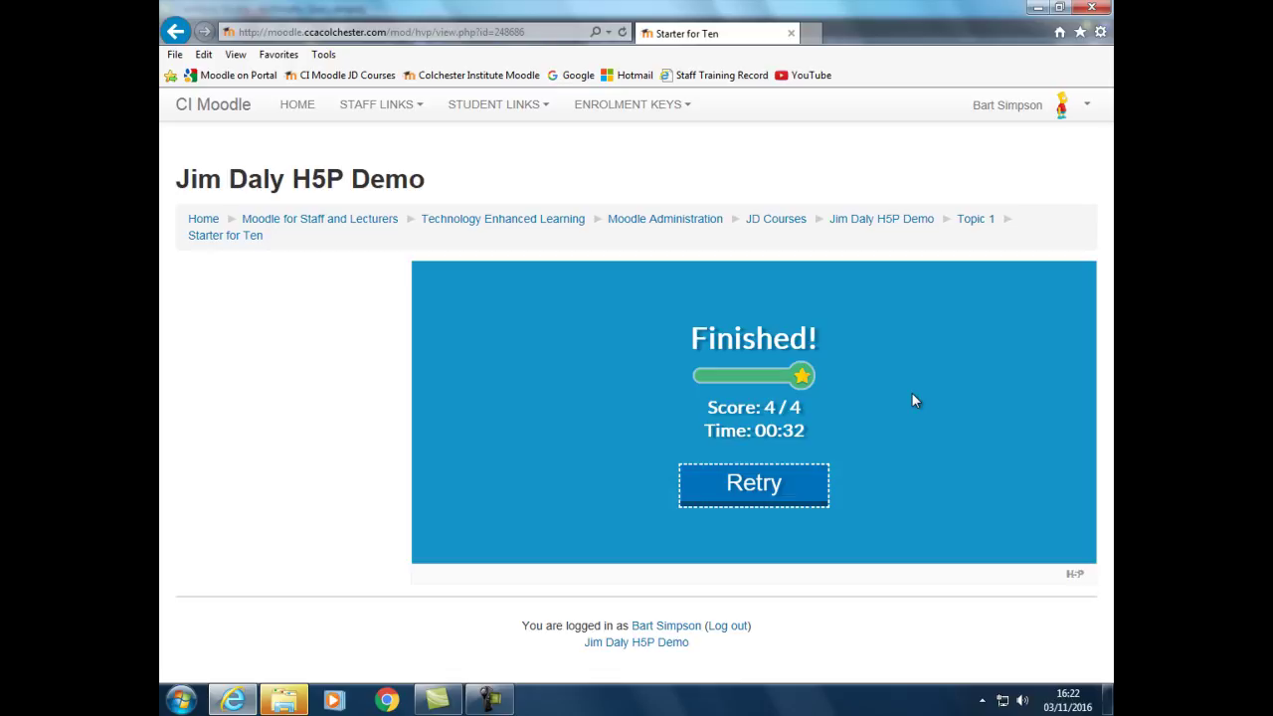
Return to the course page and open the Grades report showing Starter for Ten at 4.00/4.
click(878, 221)
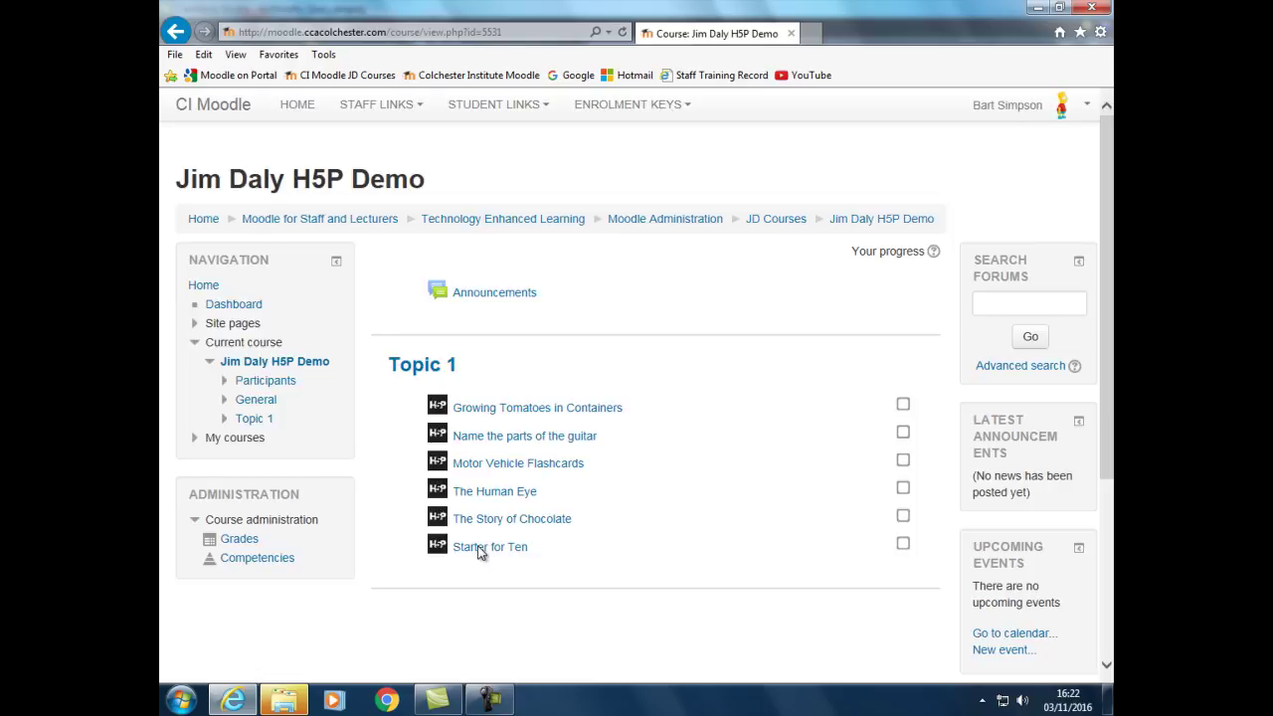
key(Tab)
key(Tab)
key(Tab)
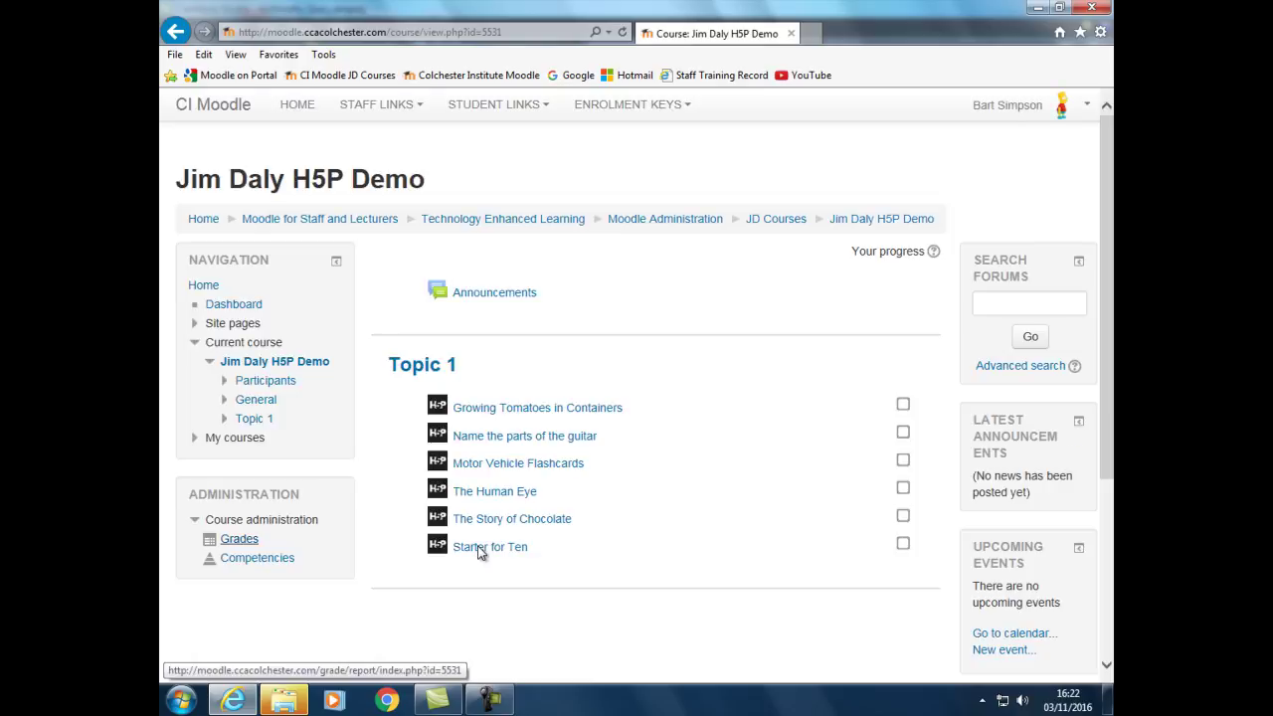
key(Return)
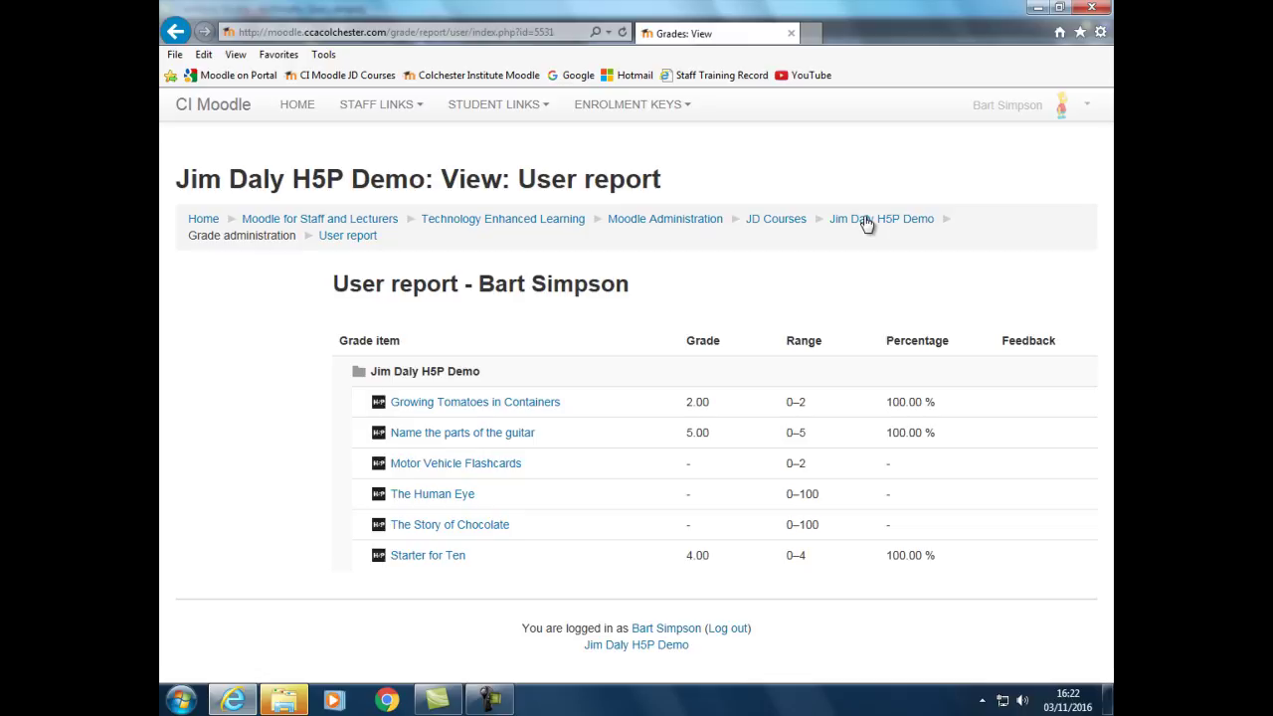